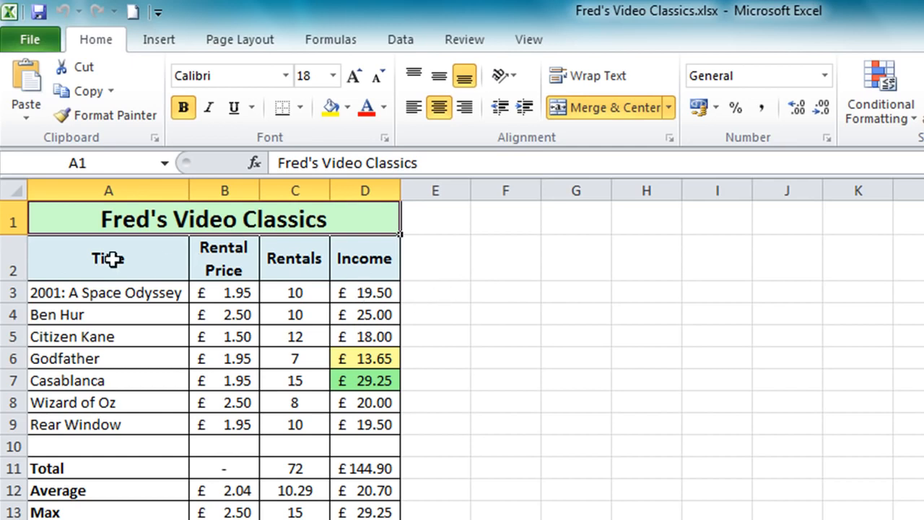
- Insert a 2-D clustered column chart from the film titles in A2:A9 and the rentals in C2:C9
drag(112, 258, 98, 421)
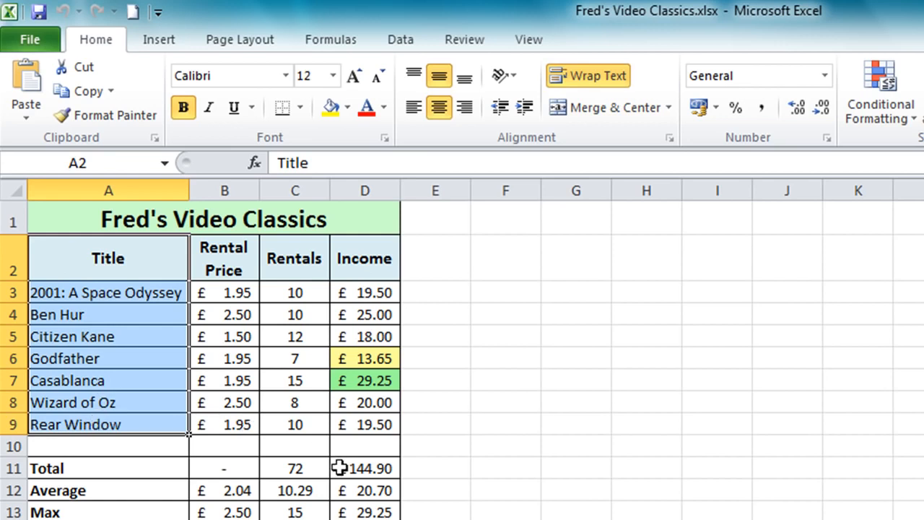
ctrl+click(302, 261)
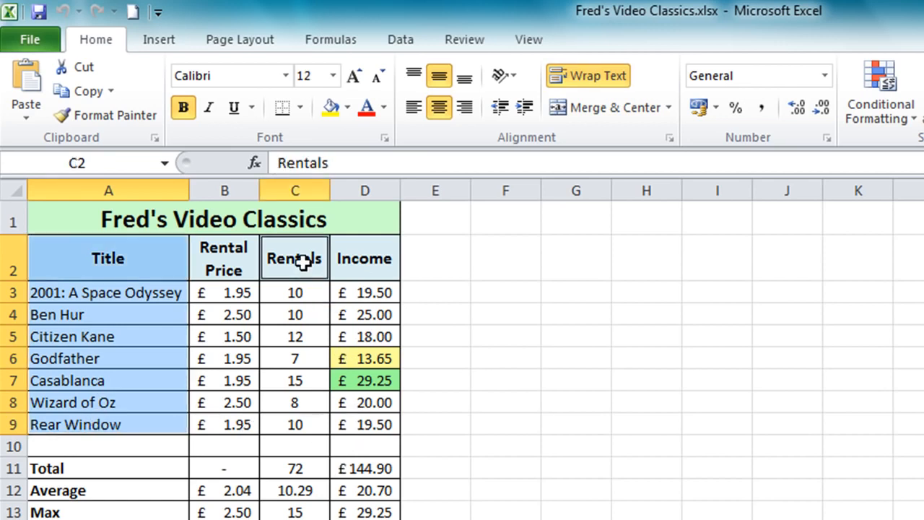
drag(302, 261, 296, 424)
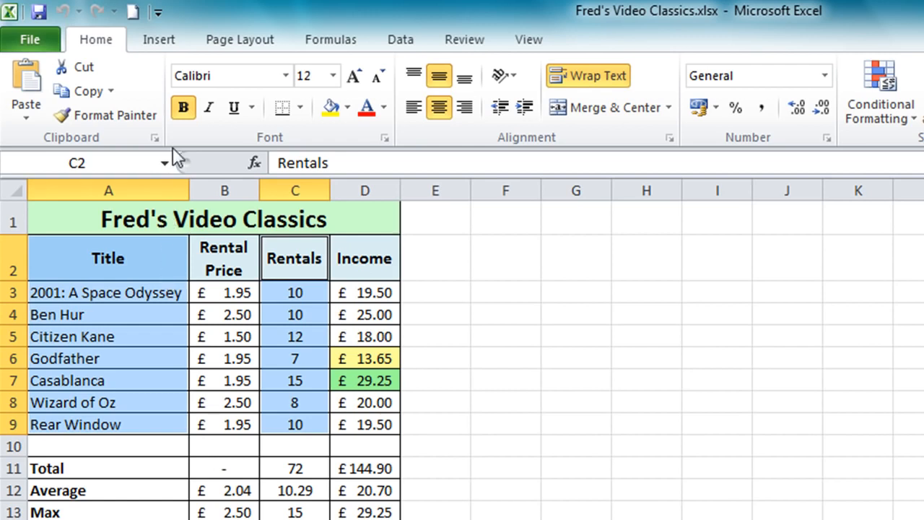
click(161, 44)
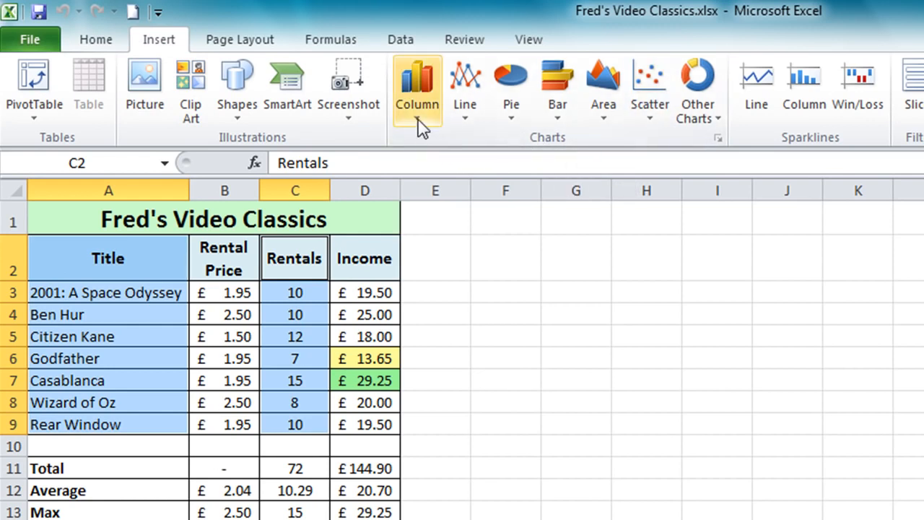
click(415, 90)
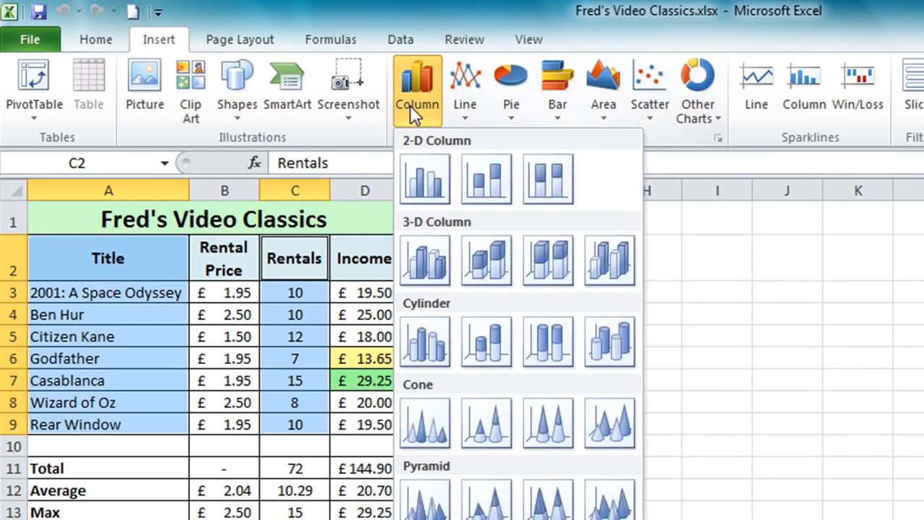
click(430, 173)
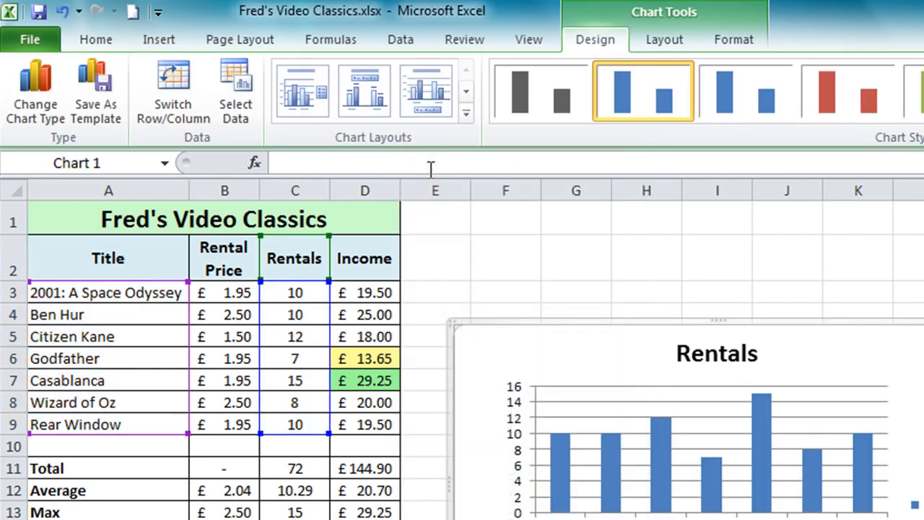
- Move the new chart up beside the table so that it starts at column E, row 2
drag(639, 322, 598, 248)
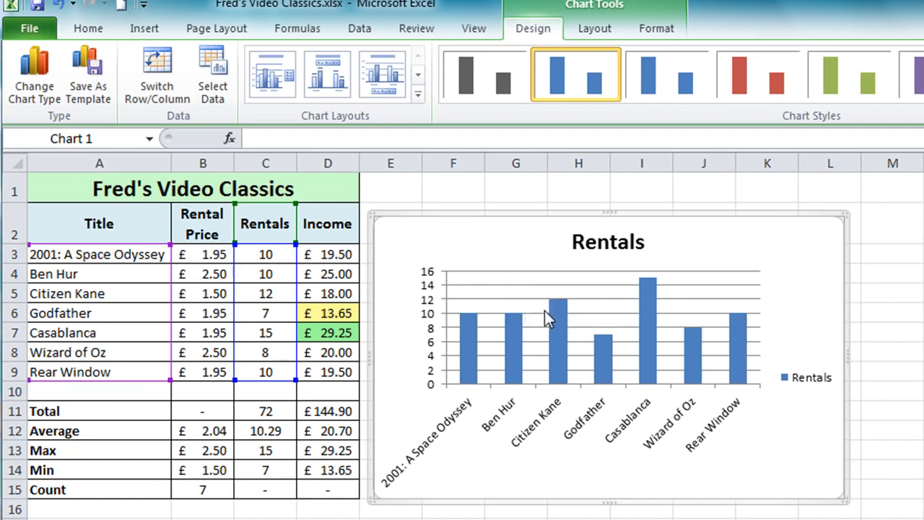
mouse_move(553, 329)
click(923, 223)
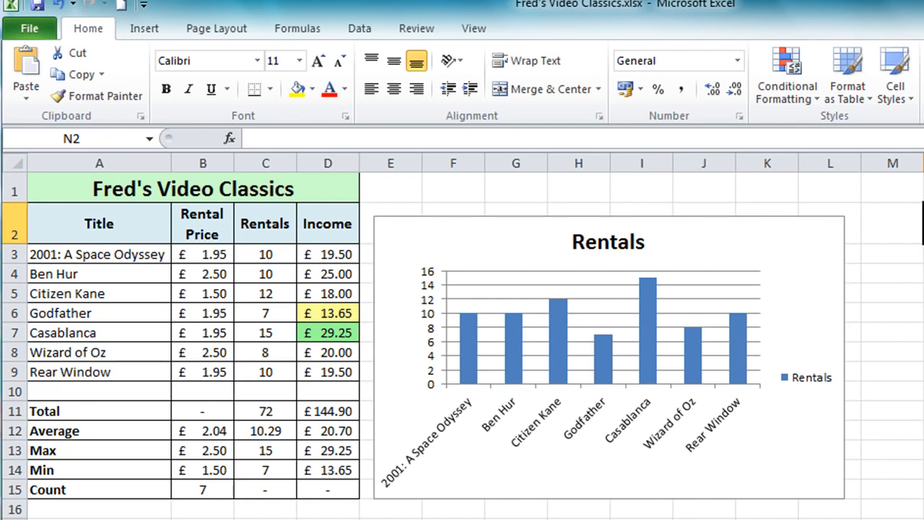
click(608, 345)
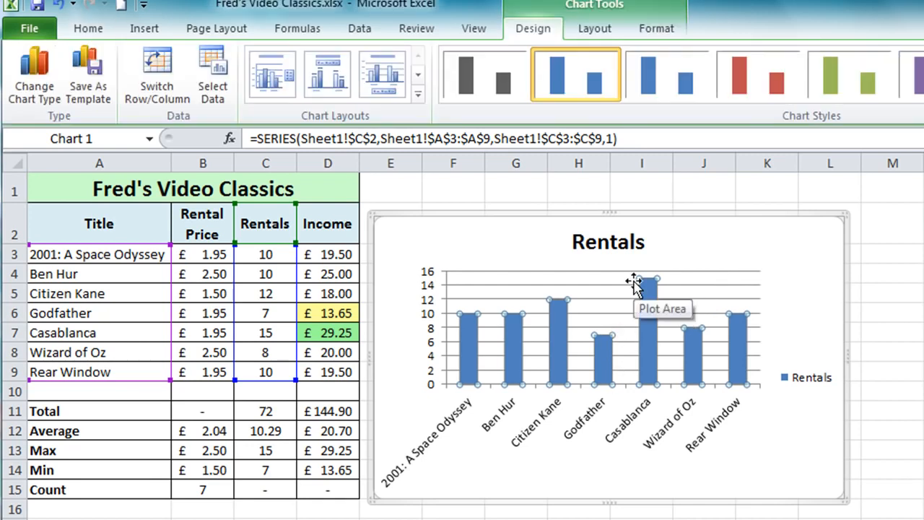
click(599, 313)
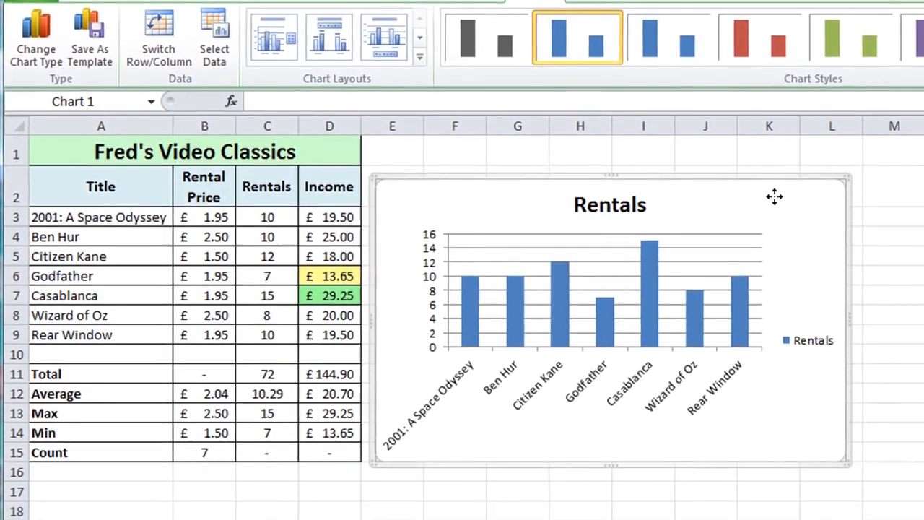
- Move the chart down the sheet and back up beside the table
drag(772, 237, 794, 218)
drag(796, 149, 754, 248)
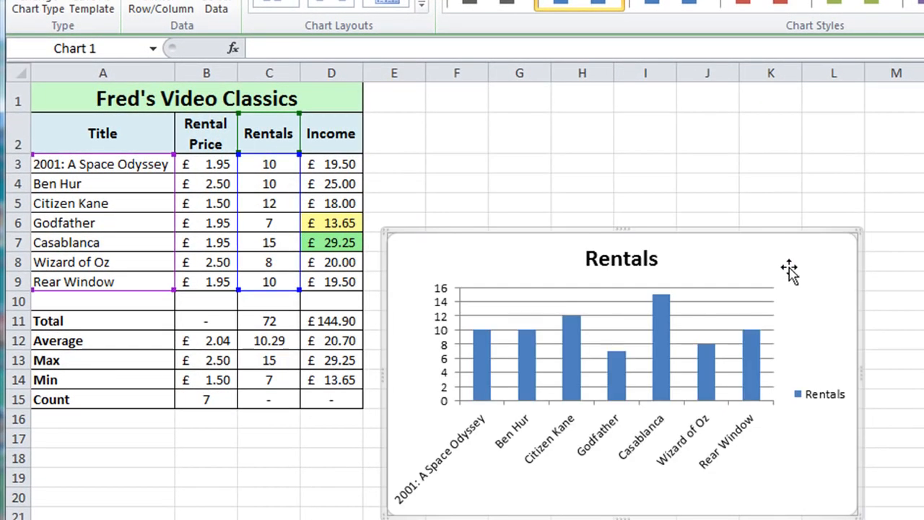
drag(760, 234, 758, 114)
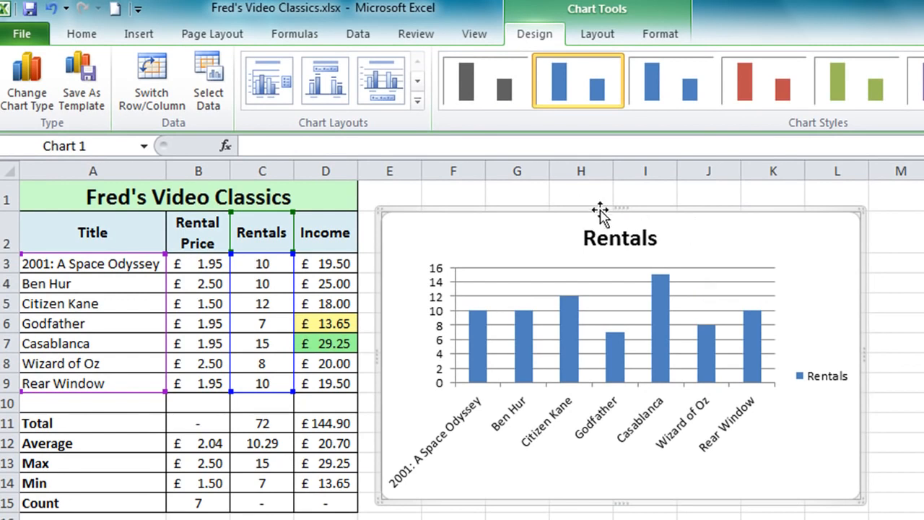
- Resize the chart from its edges and corner so it spans about columns E to M and rows 1 to 15
drag(614, 210, 619, 213)
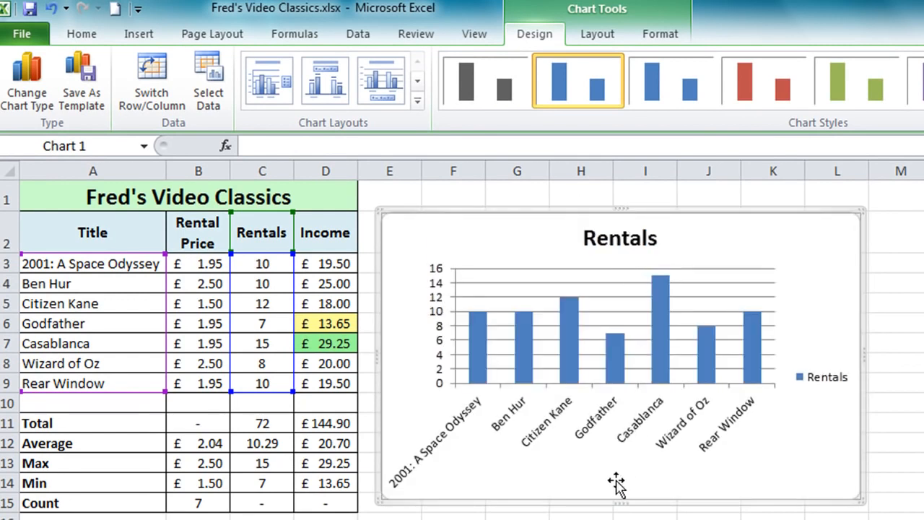
drag(615, 500, 615, 509)
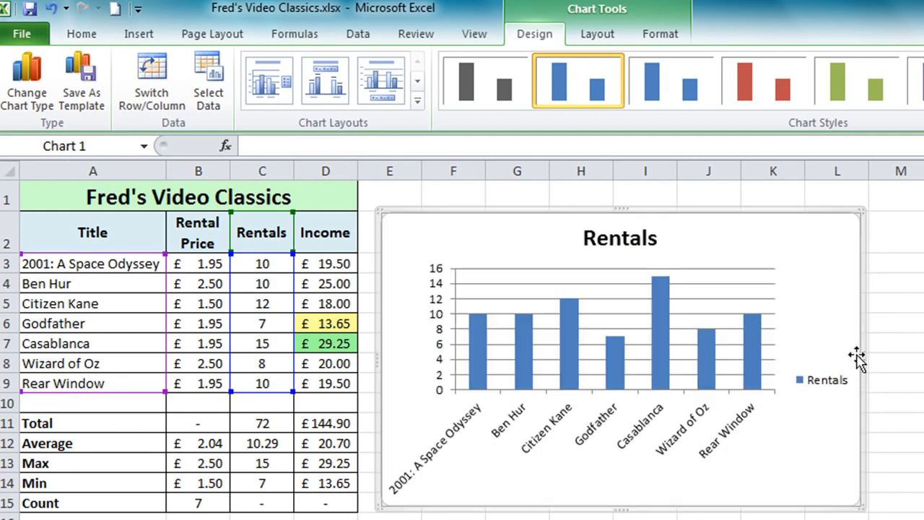
drag(862, 353, 850, 296)
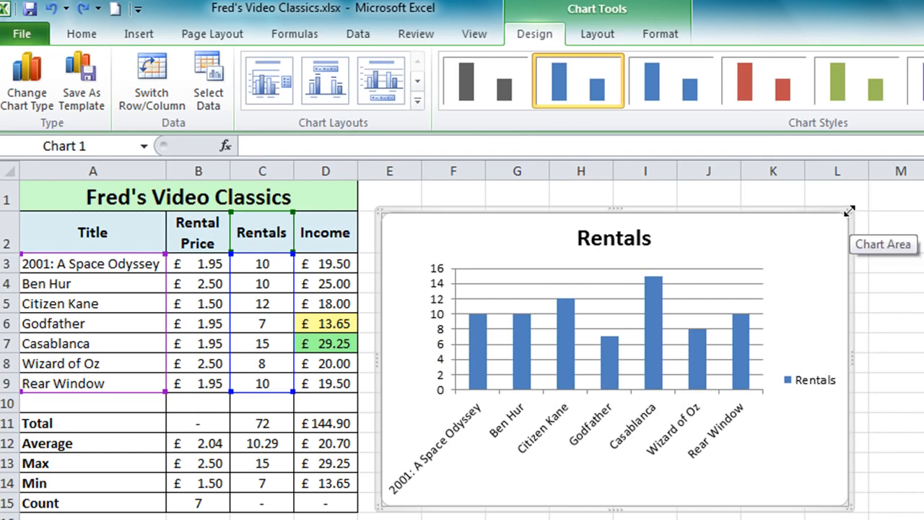
drag(848, 209, 686, 193)
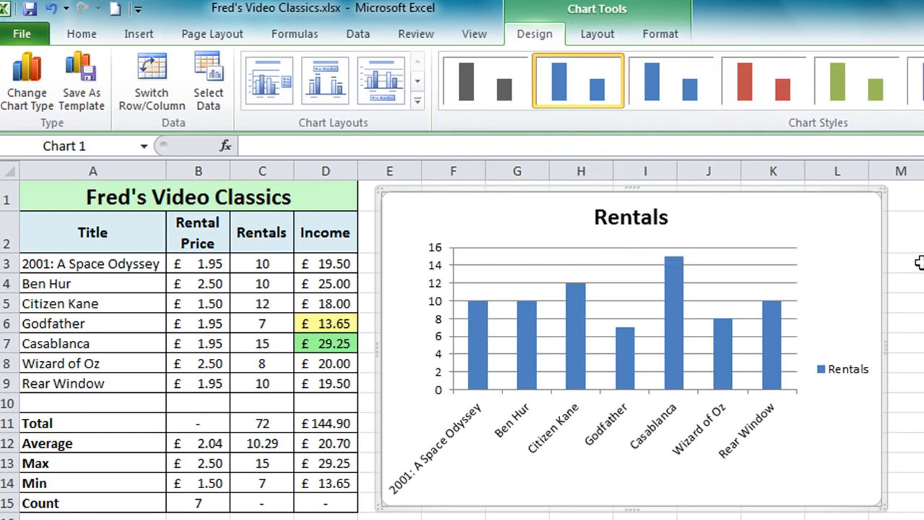
click(923, 232)
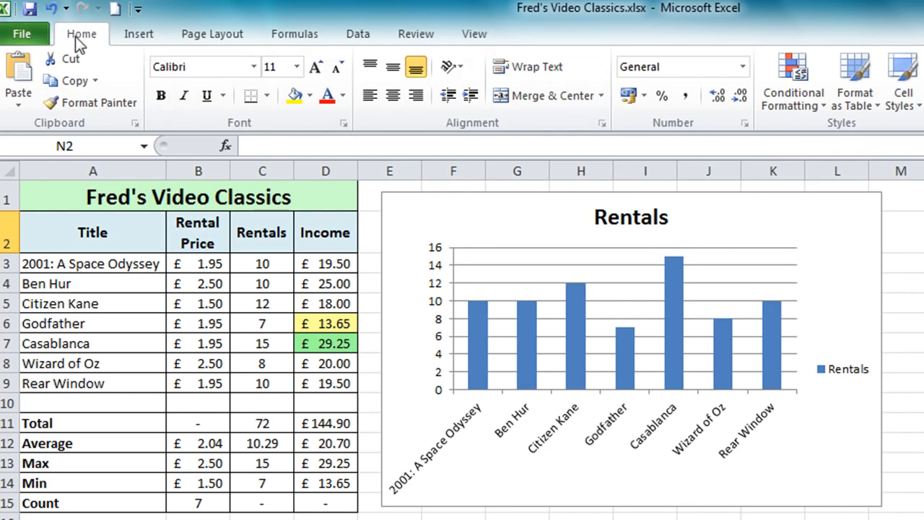
- Delete the Rentals legend from the chart
click(399, 221)
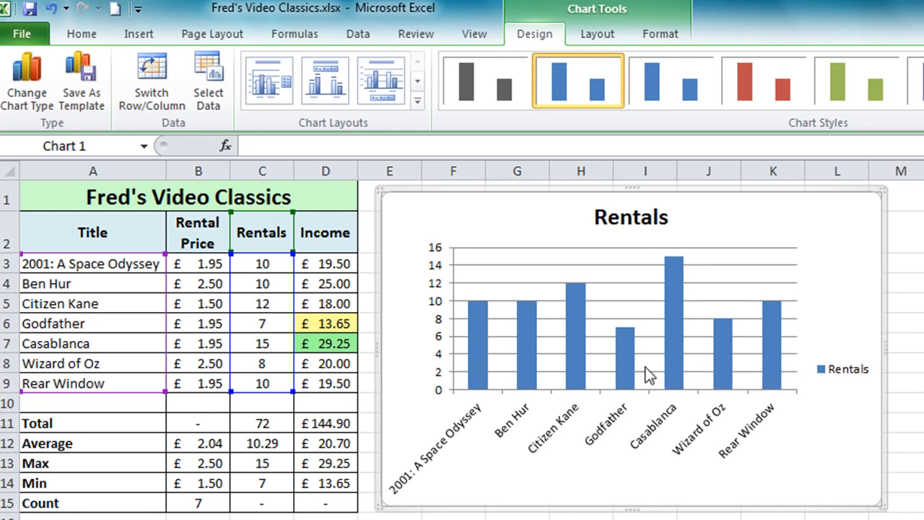
click(844, 384)
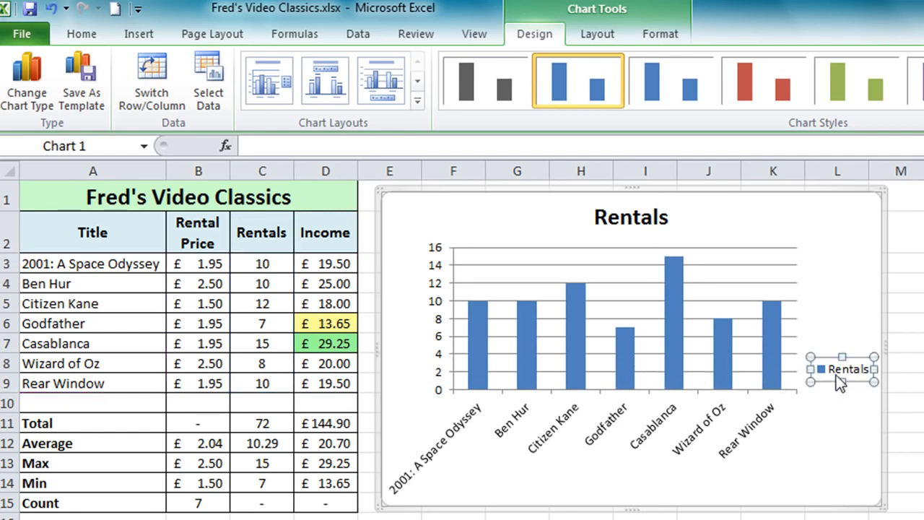
key(Delete)
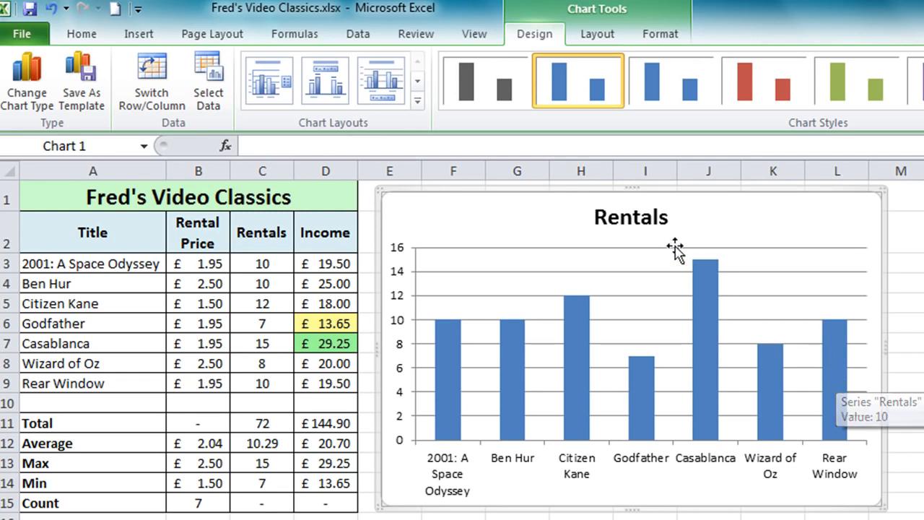
- Move the chart title left of centre above the plot area
click(640, 215)
drag(640, 215, 568, 222)
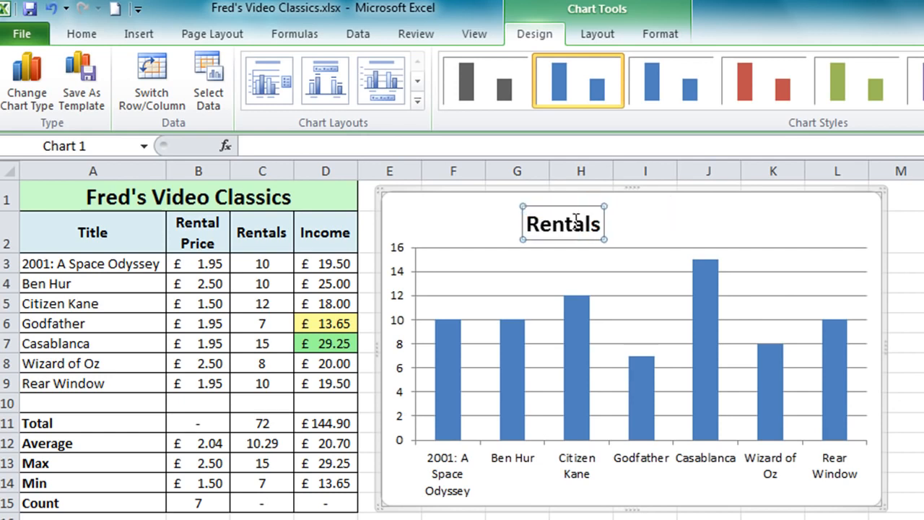
click(701, 302)
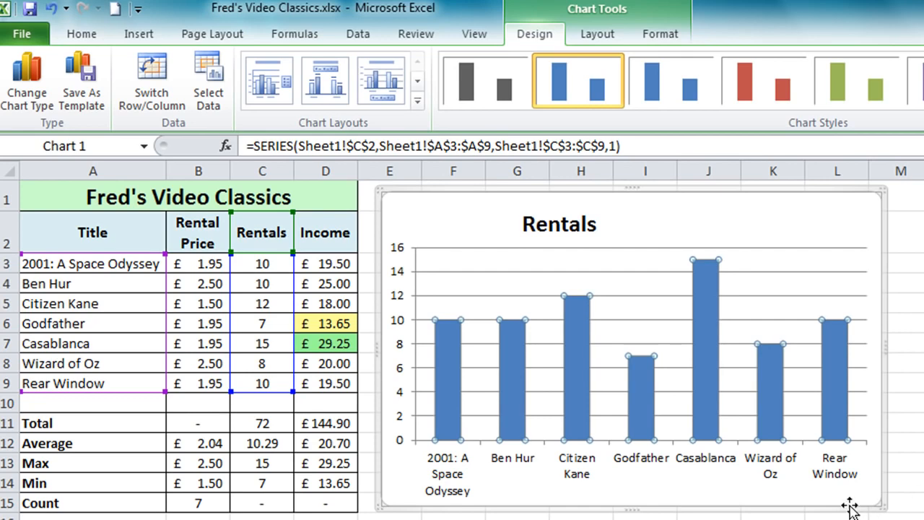
- Enlarge the chart from its lower-right corner to about column N and just below row 18
mouse_move(773, 419)
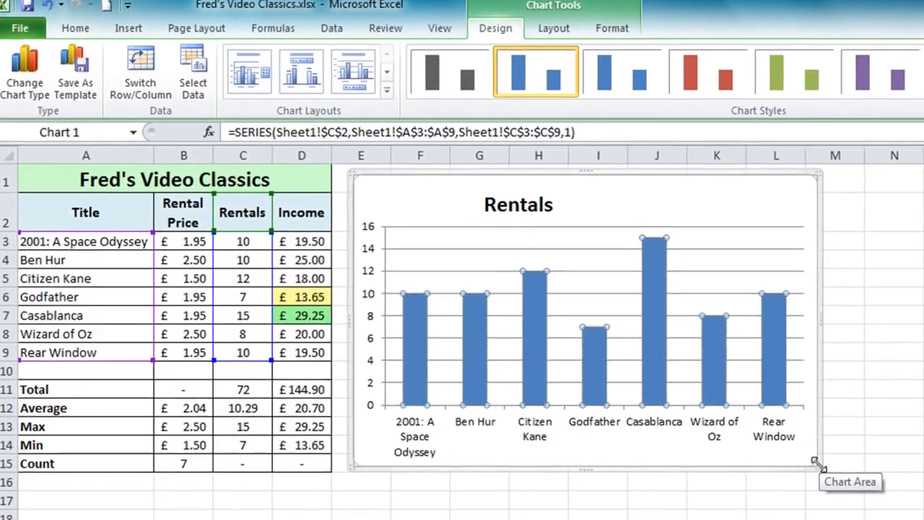
drag(882, 504, 889, 506)
drag(802, 453, 885, 514)
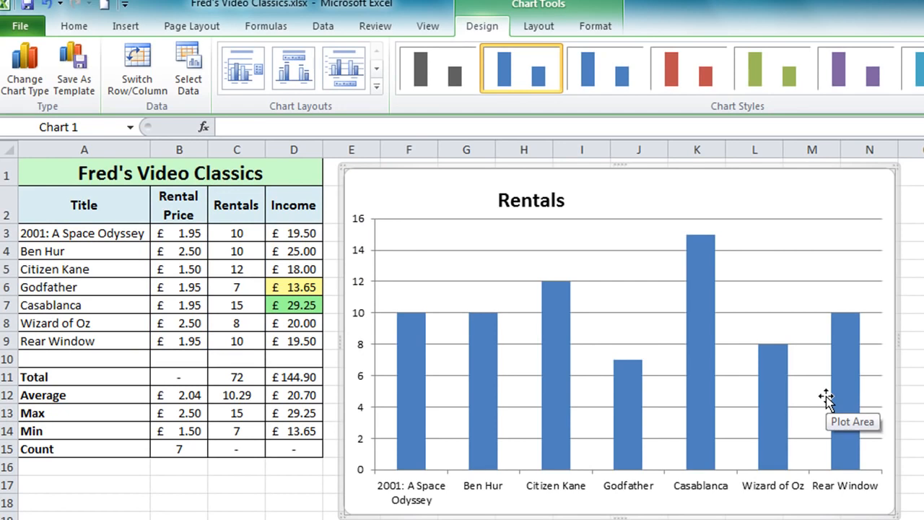
- Stretch the plot area up to the top of the chart and move the title into its upper-left corner
click(544, 266)
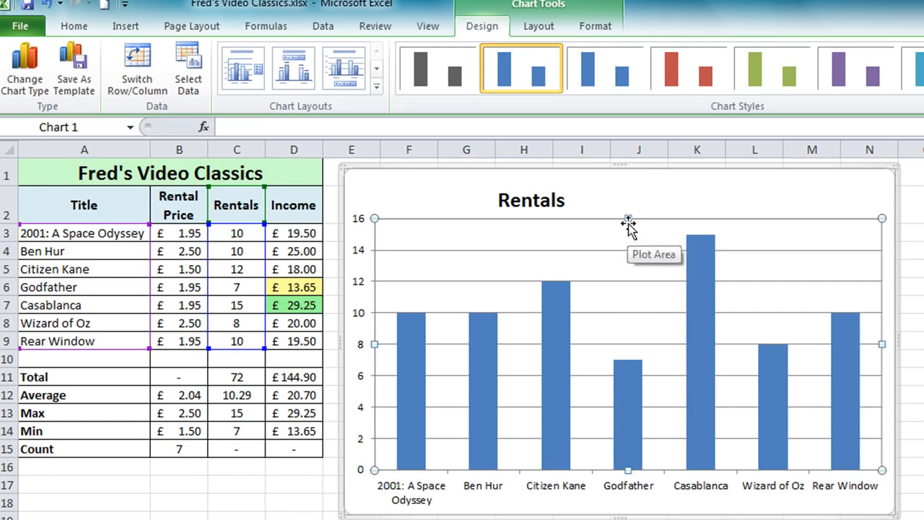
drag(627, 218, 628, 189)
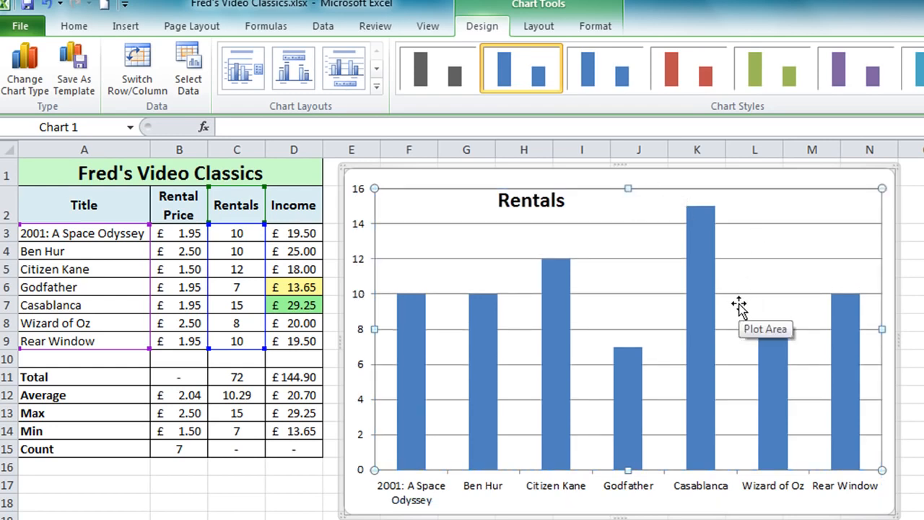
drag(557, 207, 449, 214)
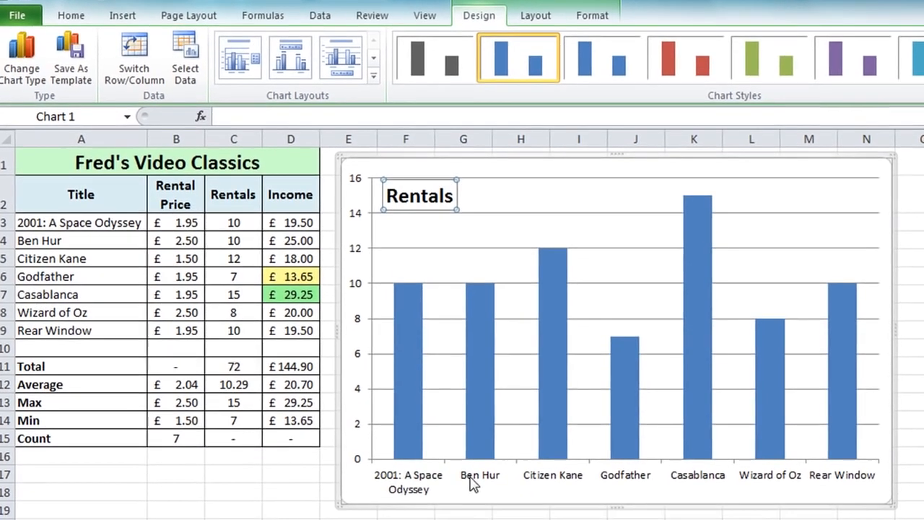
- Make the film names on the horizontal axis bold at font size 10
click(477, 481)
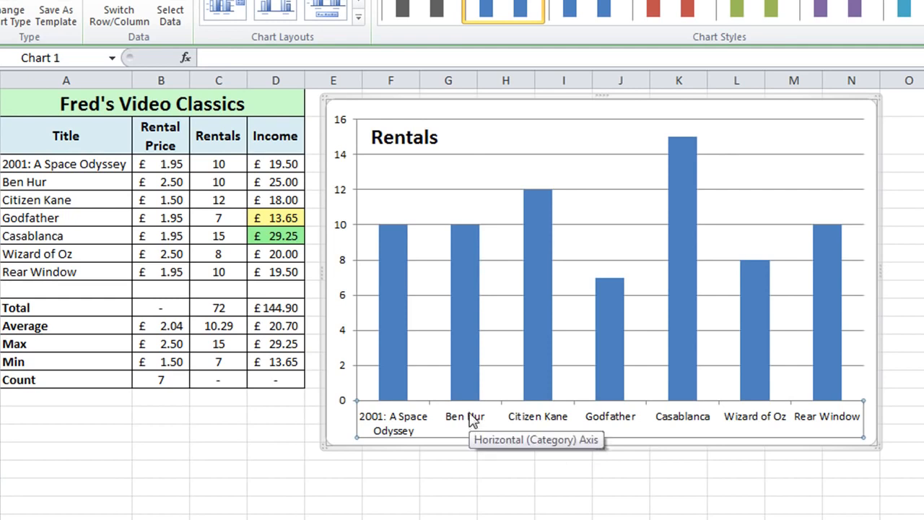
right_click(472, 420)
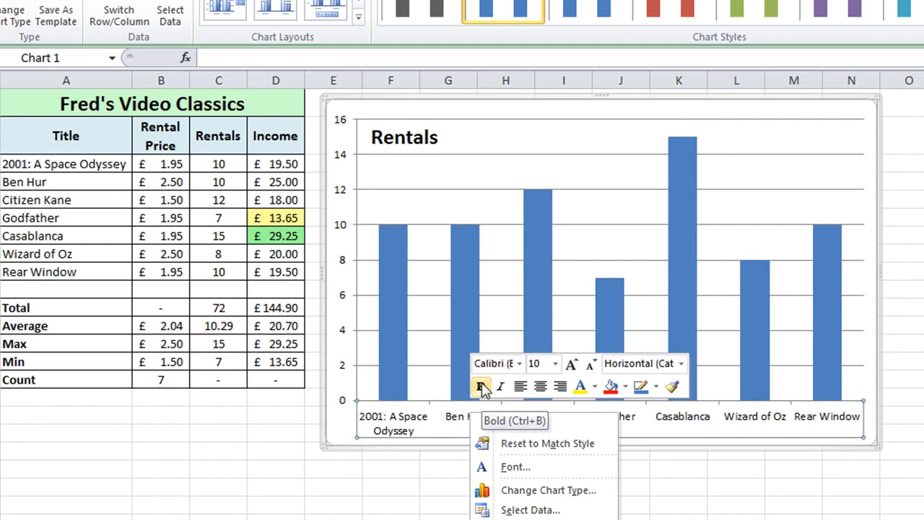
click(480, 387)
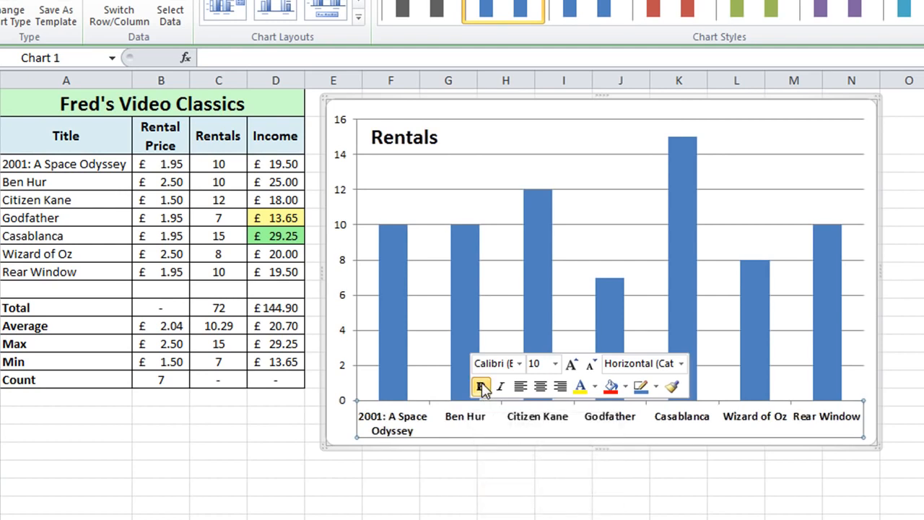
click(556, 364)
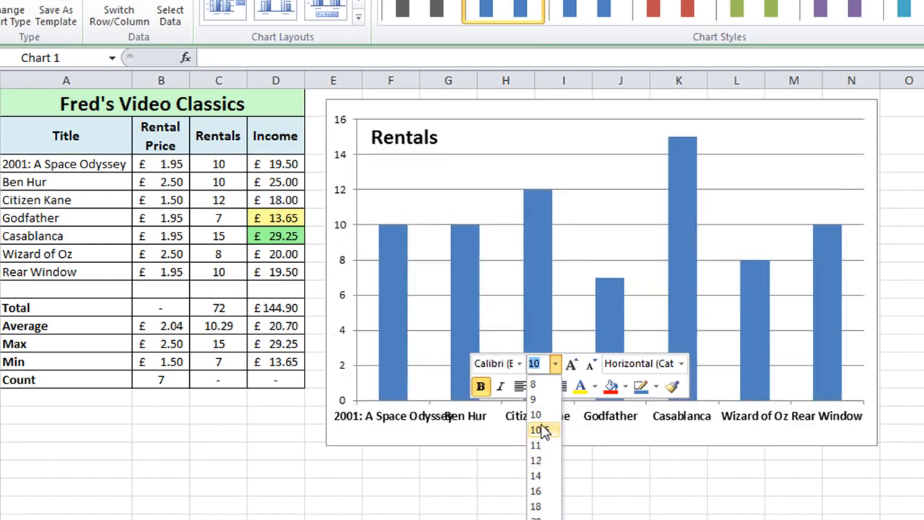
click(538, 415)
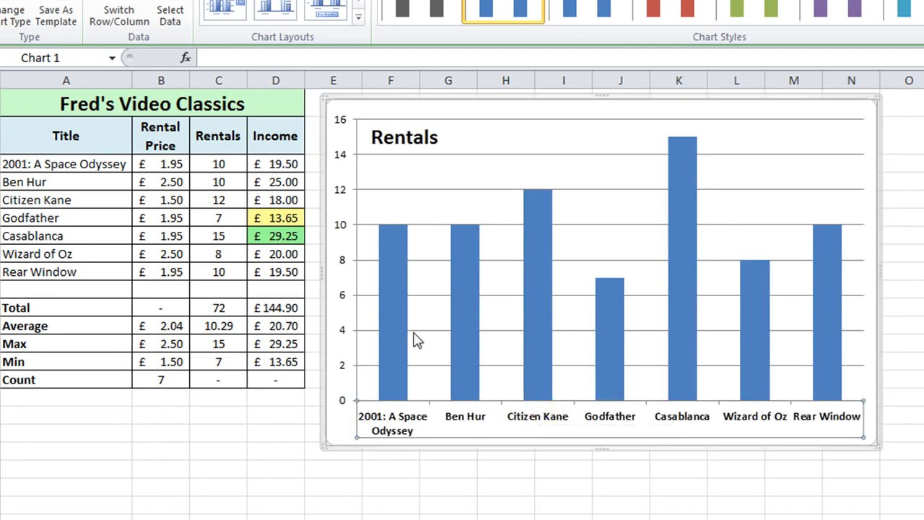
- Make the numbers on the vertical axis bold
click(343, 262)
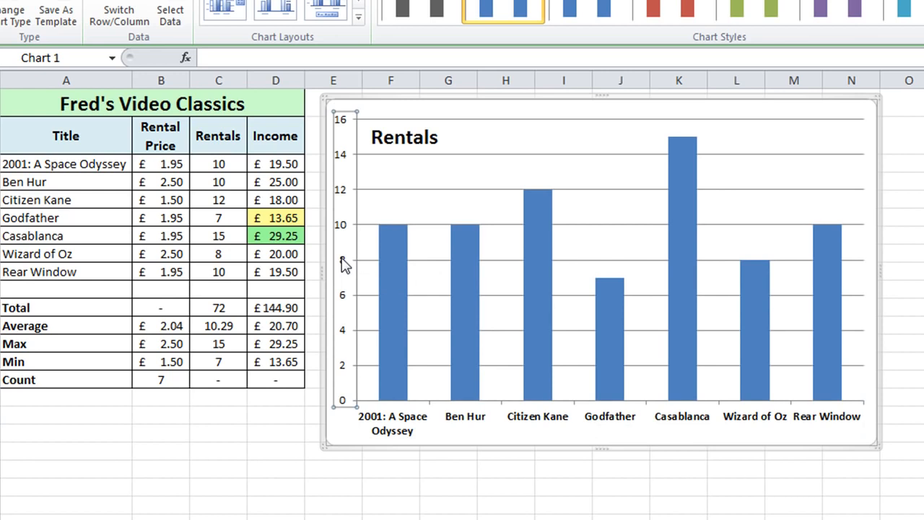
right_click(343, 263)
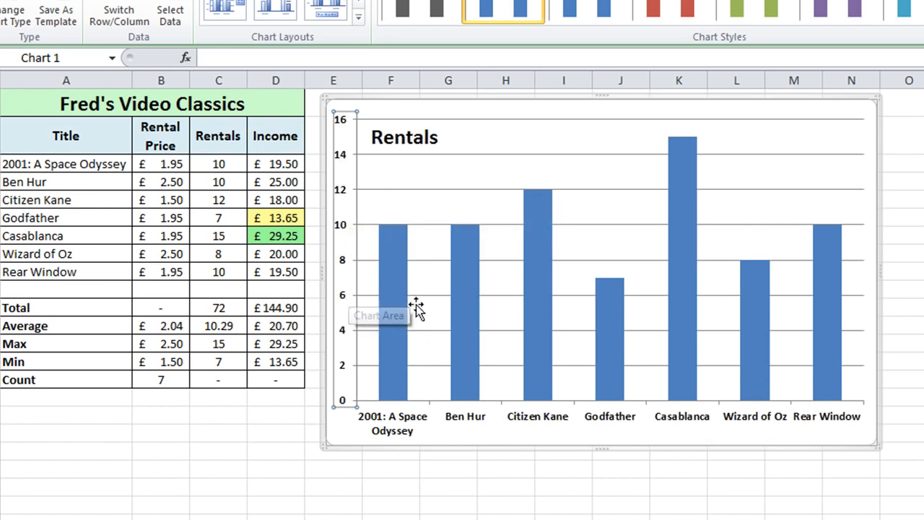
- Fill the chart area with the light blue tissue-paper texture
double_click(342, 433)
drag(876, 31, 722, 16)
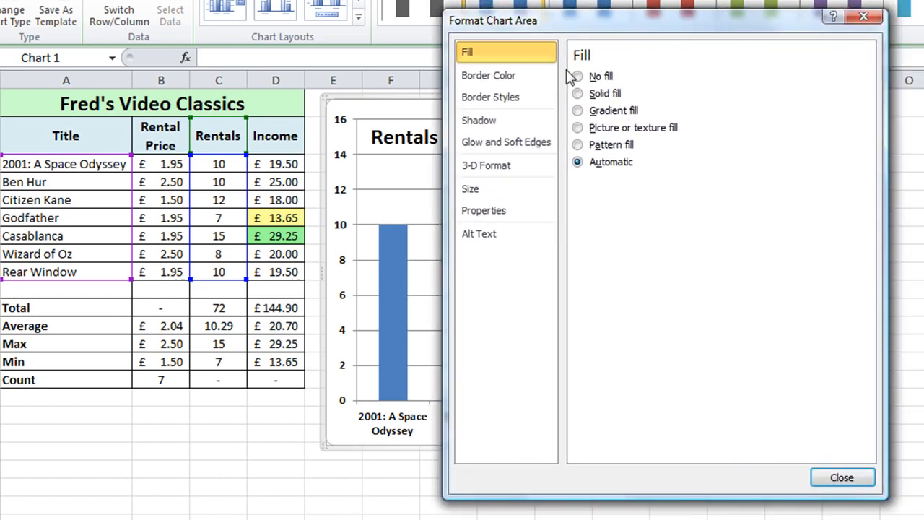
click(578, 128)
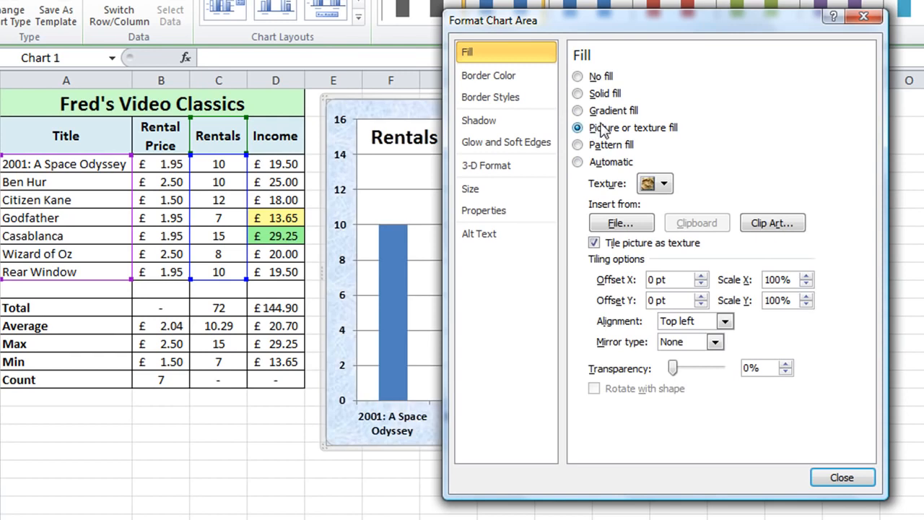
click(663, 185)
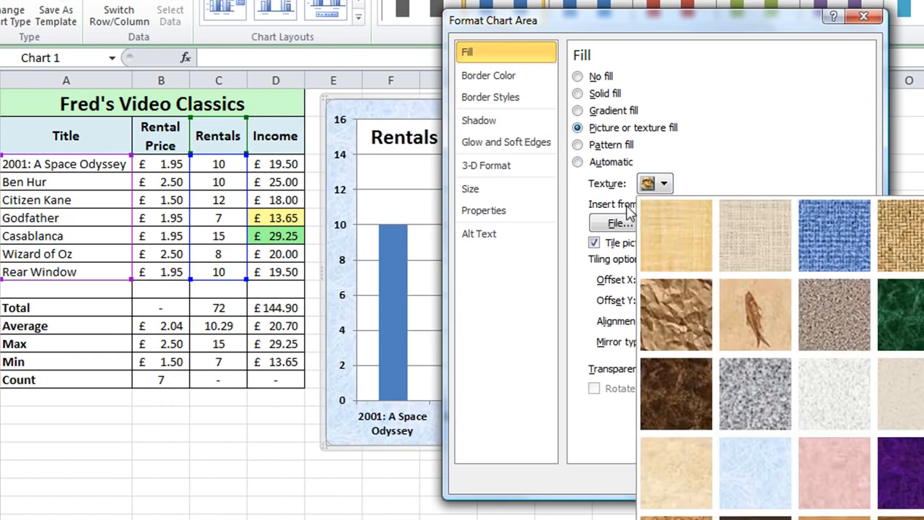
click(740, 469)
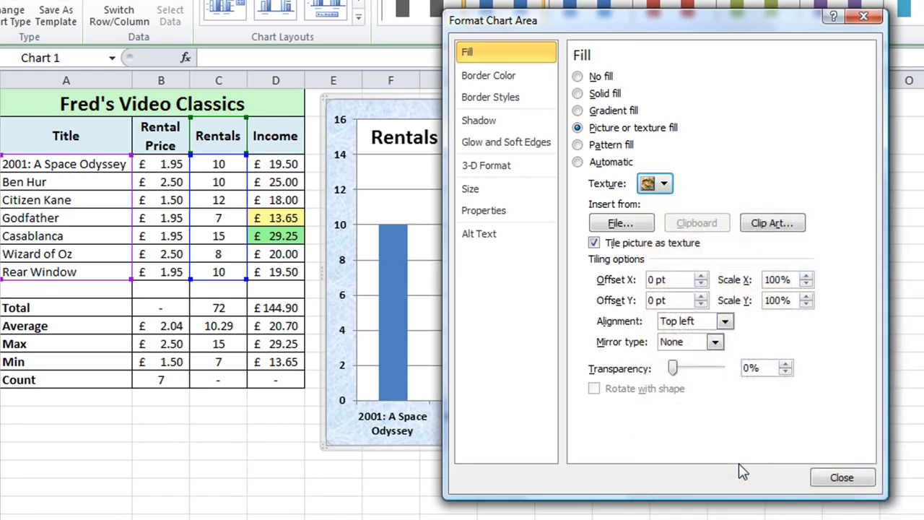
click(859, 481)
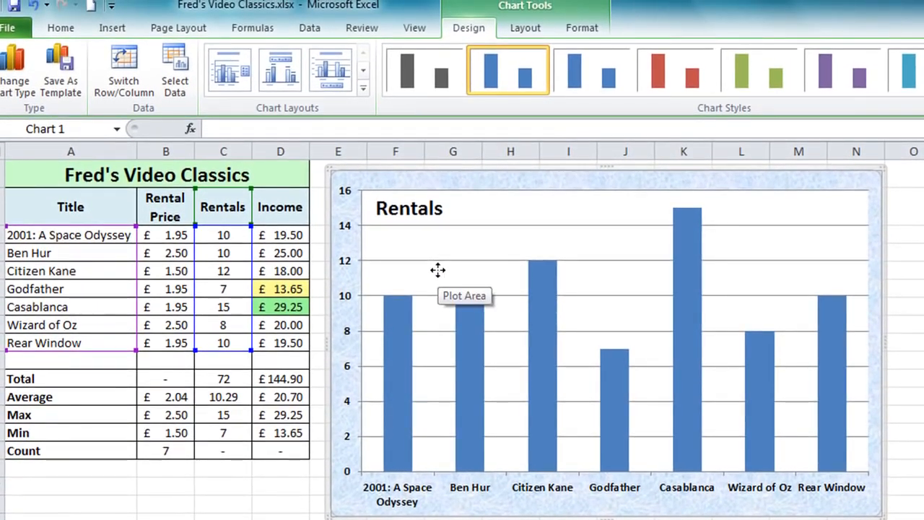
- Give the plot area the light aqua gradient shape style from the fourth row of styles
click(438, 271)
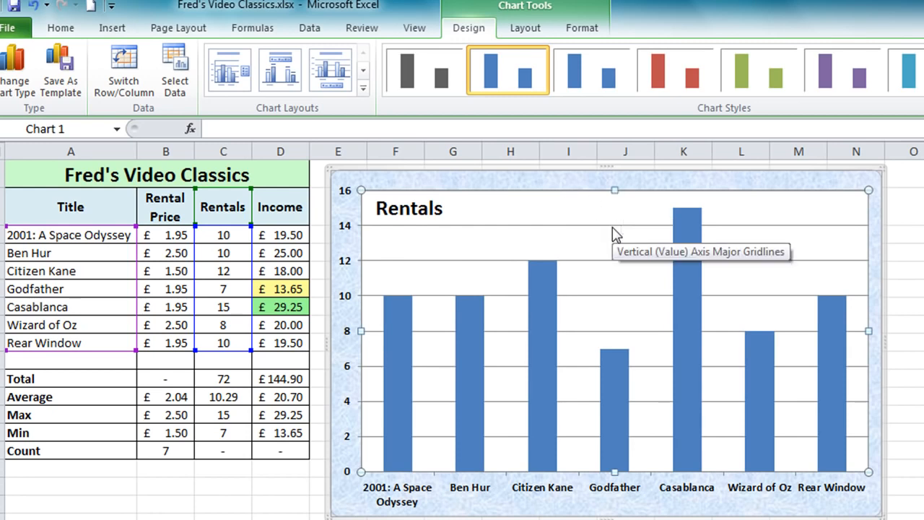
click(593, 29)
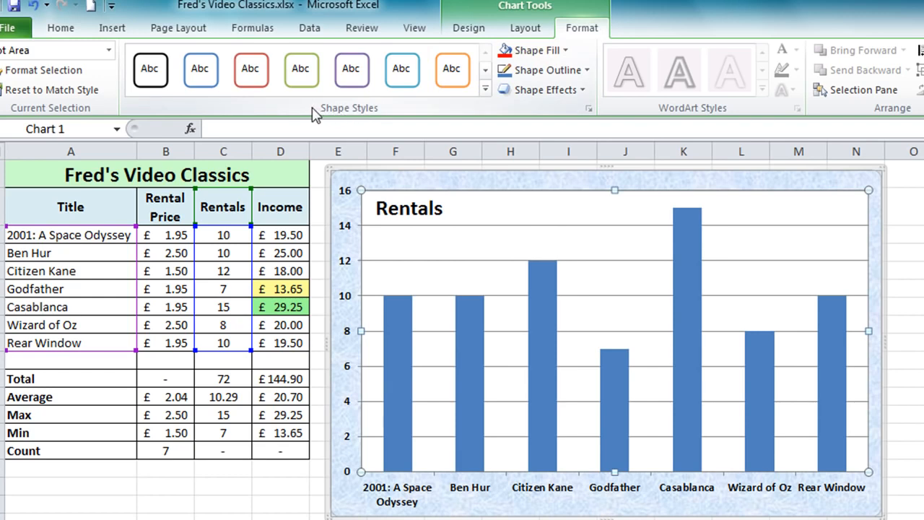
click(485, 91)
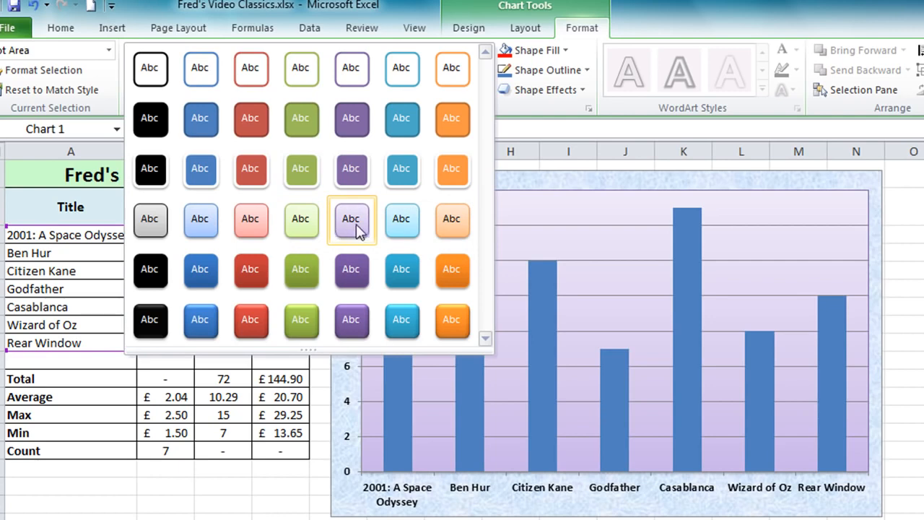
click(402, 220)
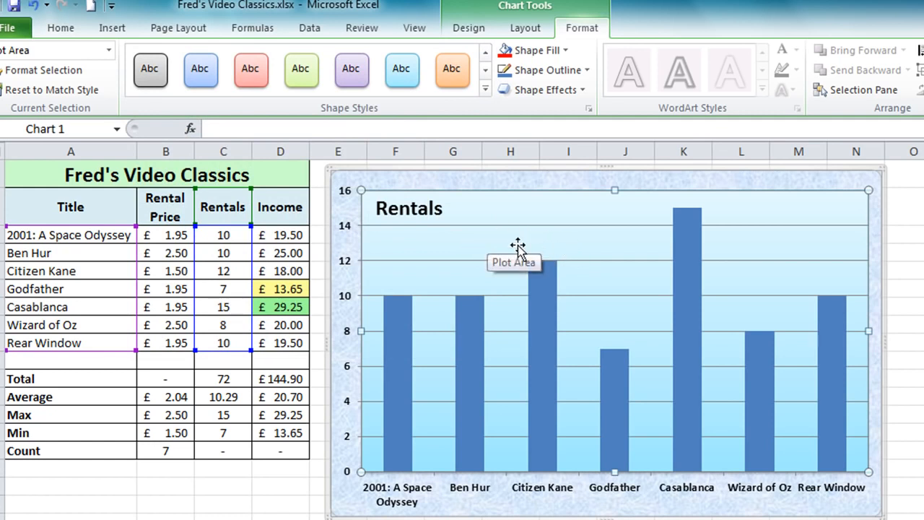
- Widen the chart's columns by reducing the Rentals series gap width to 90%
click(533, 317)
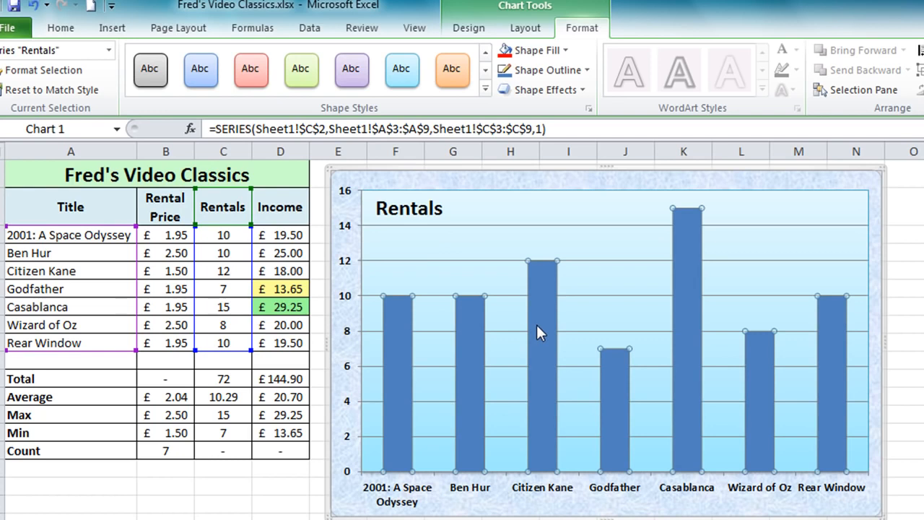
mouse_move(546, 334)
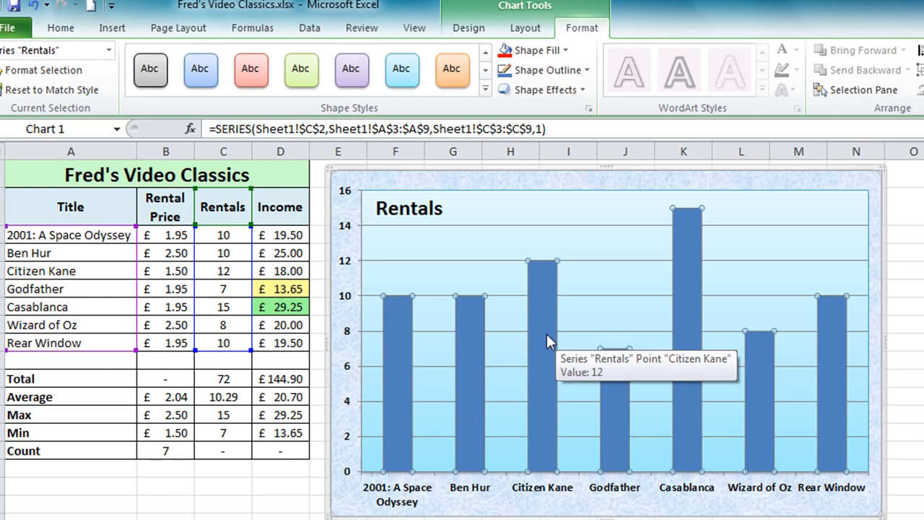
right_click(542, 291)
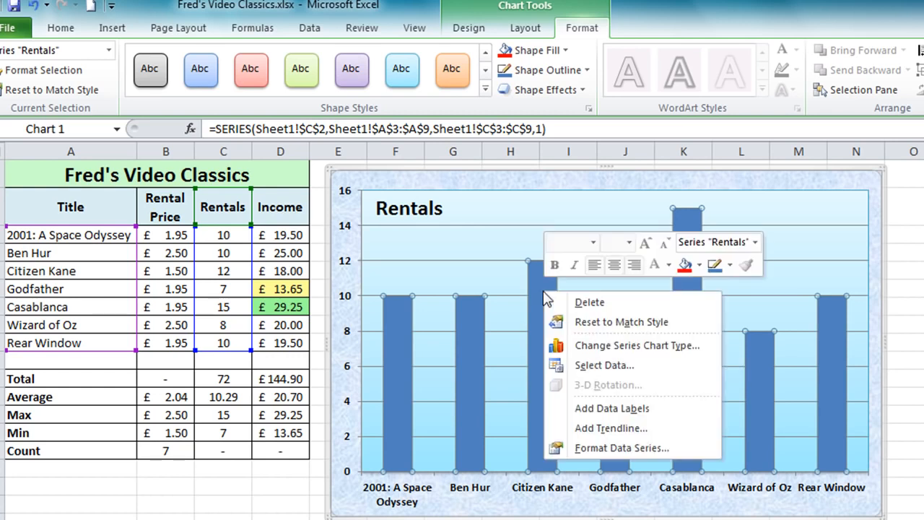
click(639, 448)
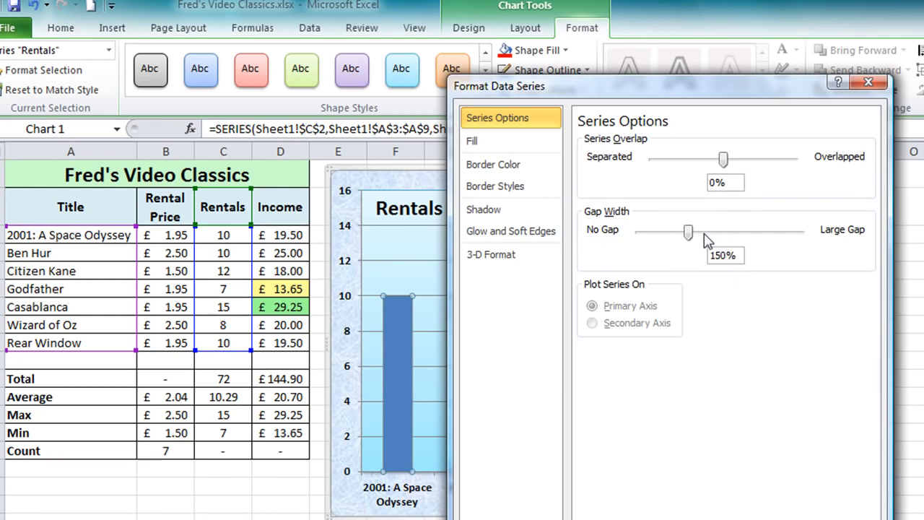
drag(593, 86, 713, 84)
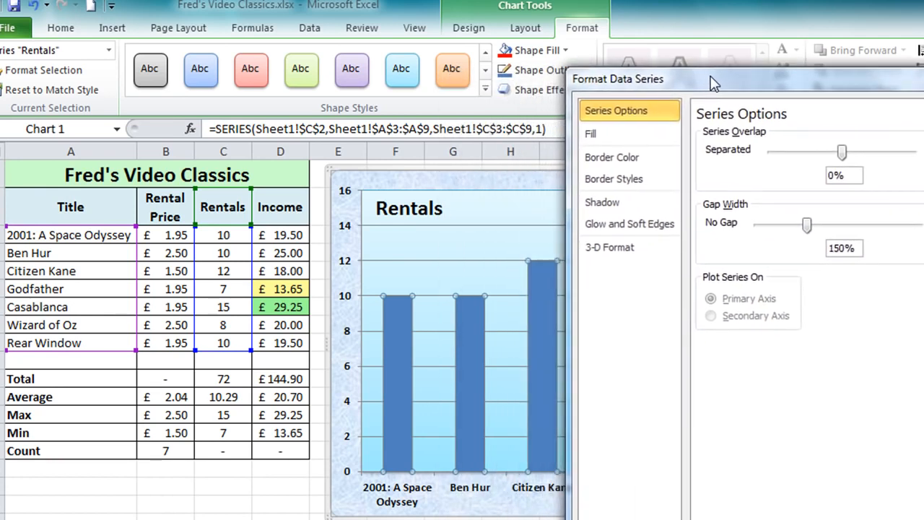
click(761, 225)
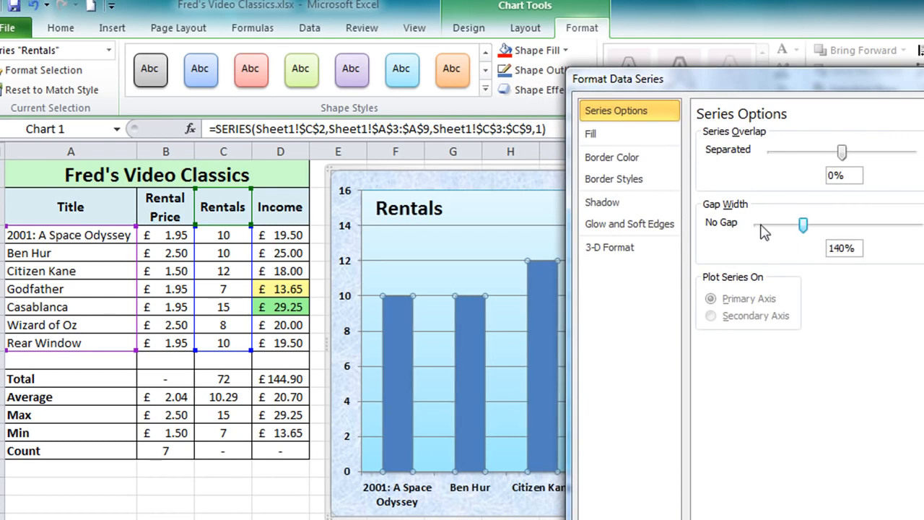
click(761, 226)
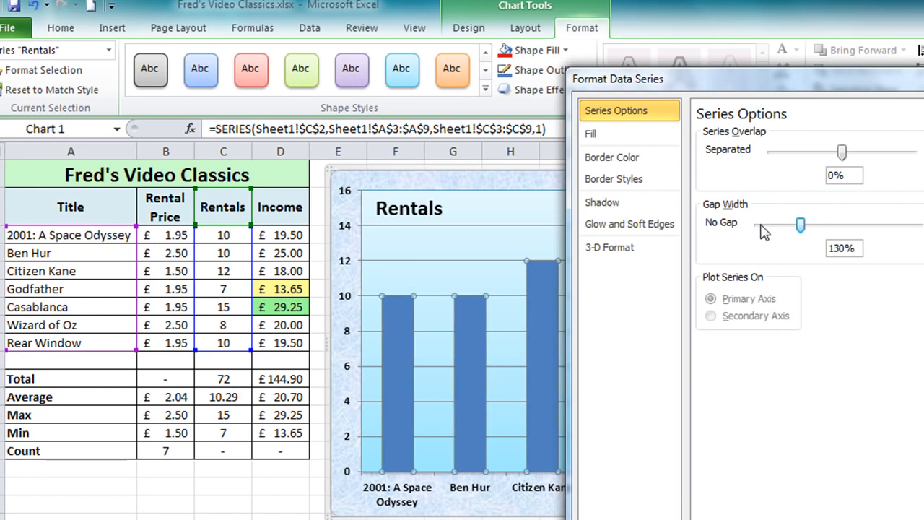
click(761, 225)
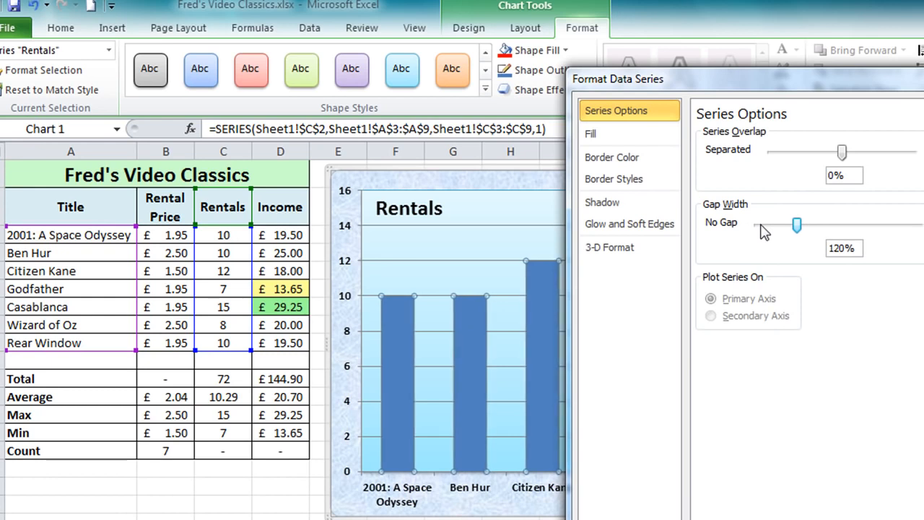
click(761, 226)
click(761, 225)
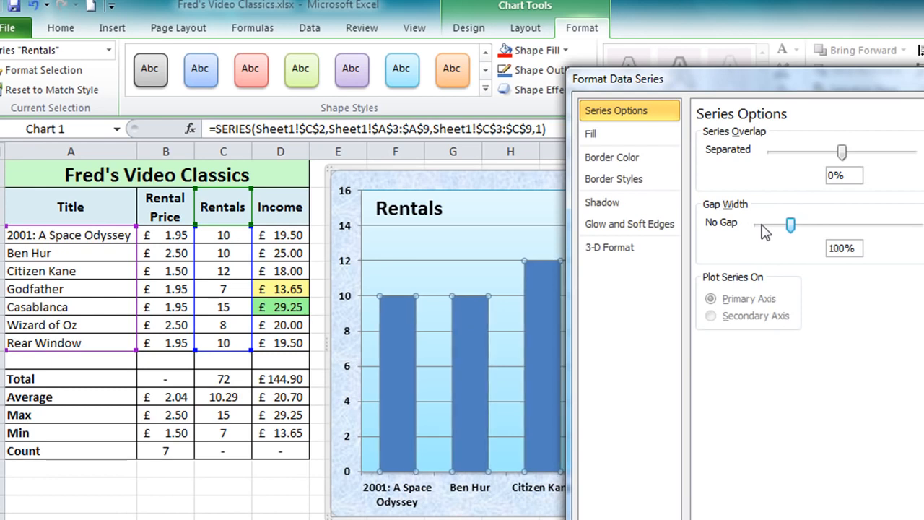
click(767, 231)
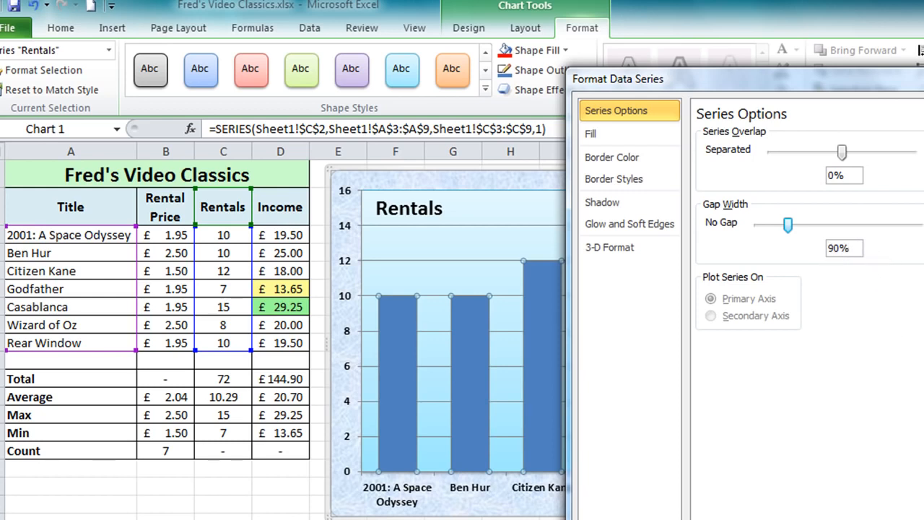
key(Escape)
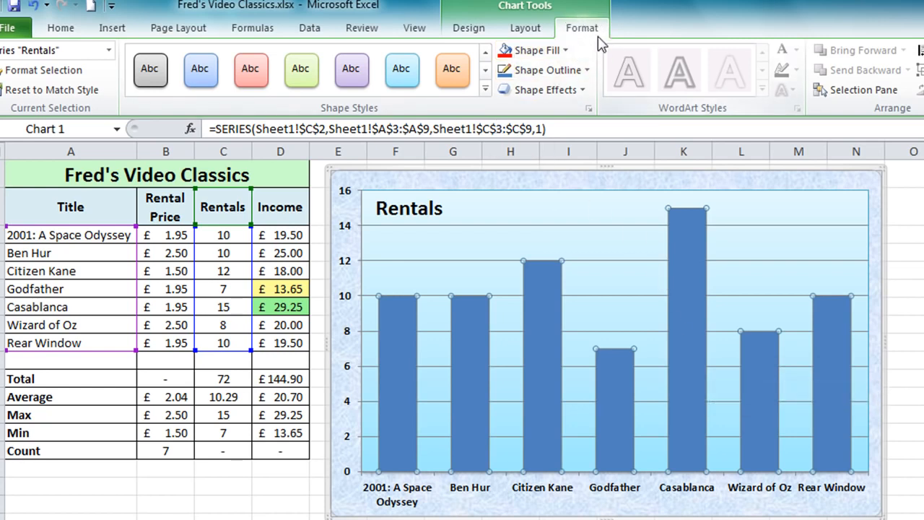
- Apply the glossy bevelled blue shape style from the last row of styles to the Rentals columns
click(301, 68)
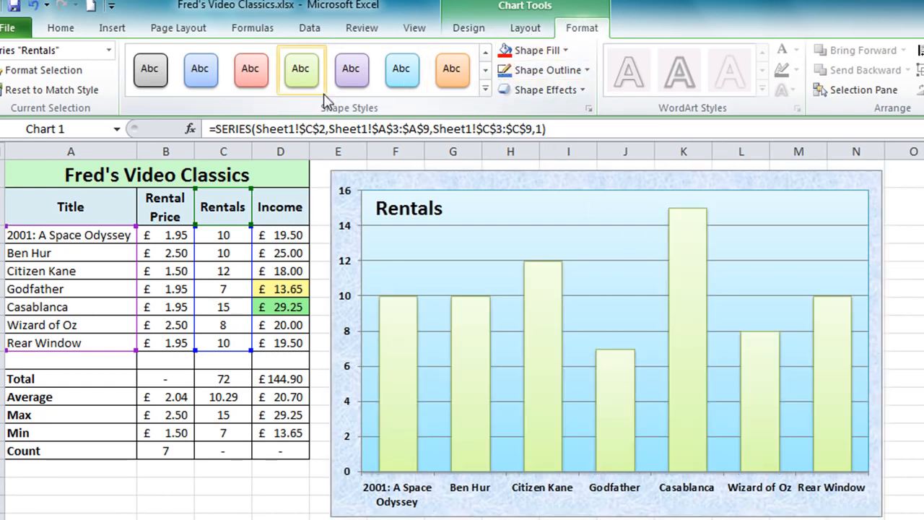
click(486, 89)
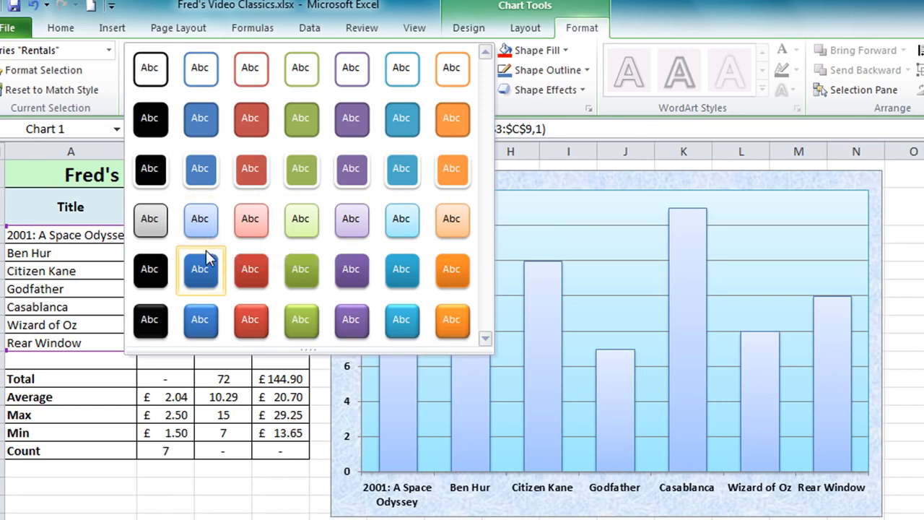
click(201, 321)
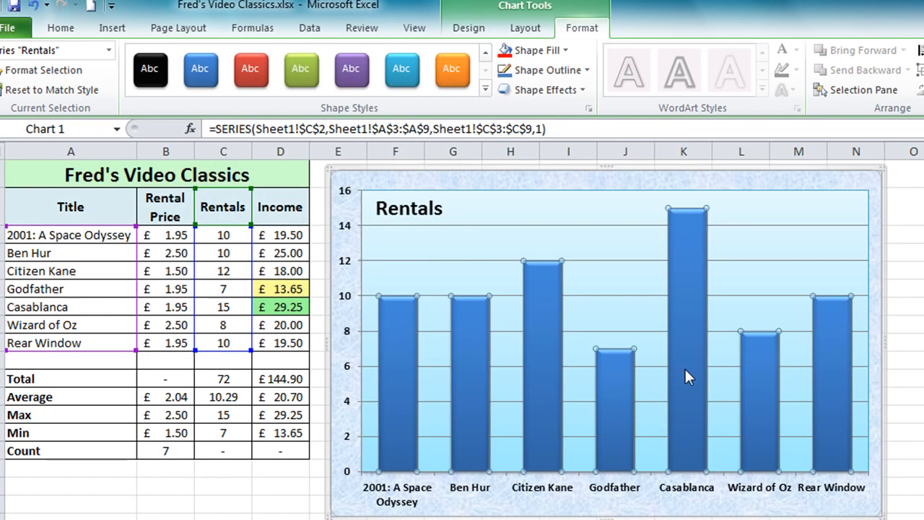
- Add data labels to the Rentals columns
mouse_move(684, 369)
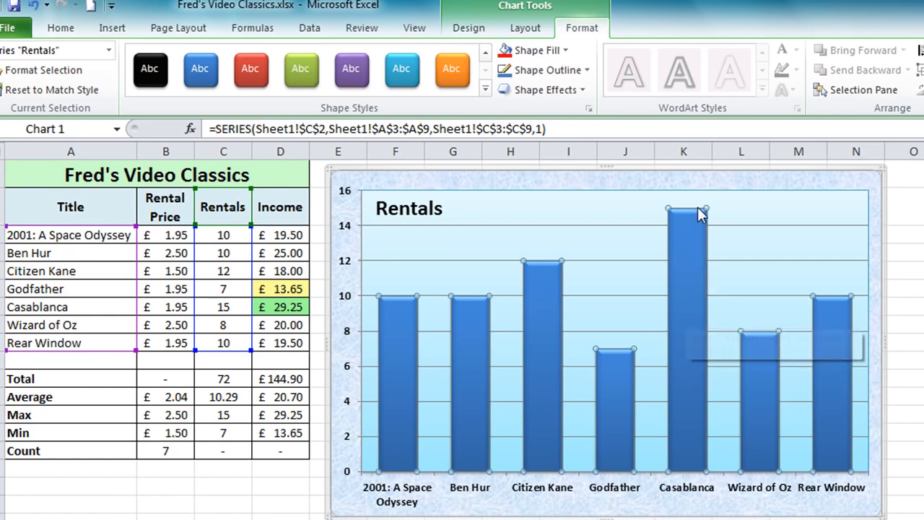
right_click(683, 296)
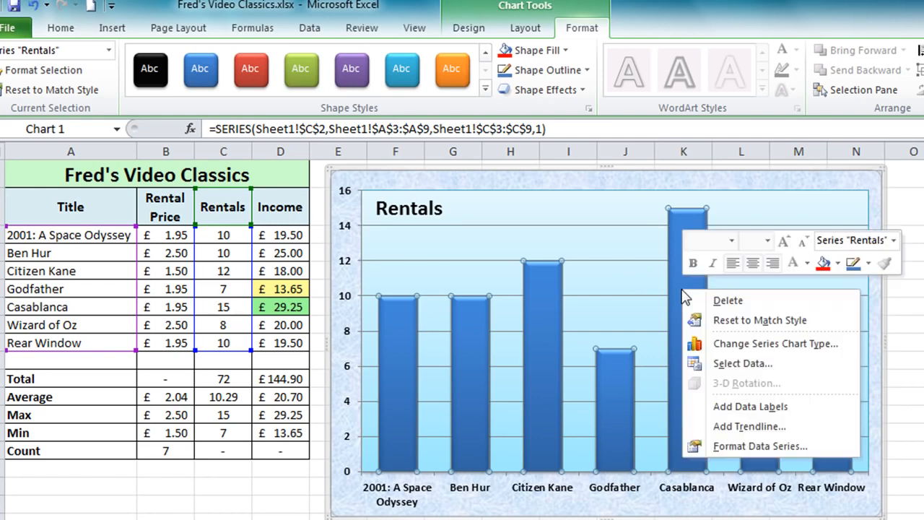
click(750, 407)
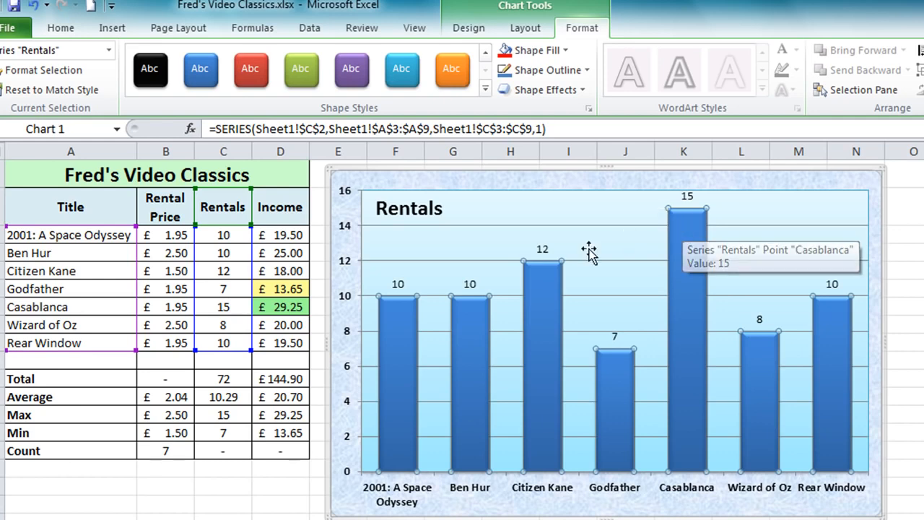
- Move each film's data label down individually so it sits just inside the top of its column
click(396, 284)
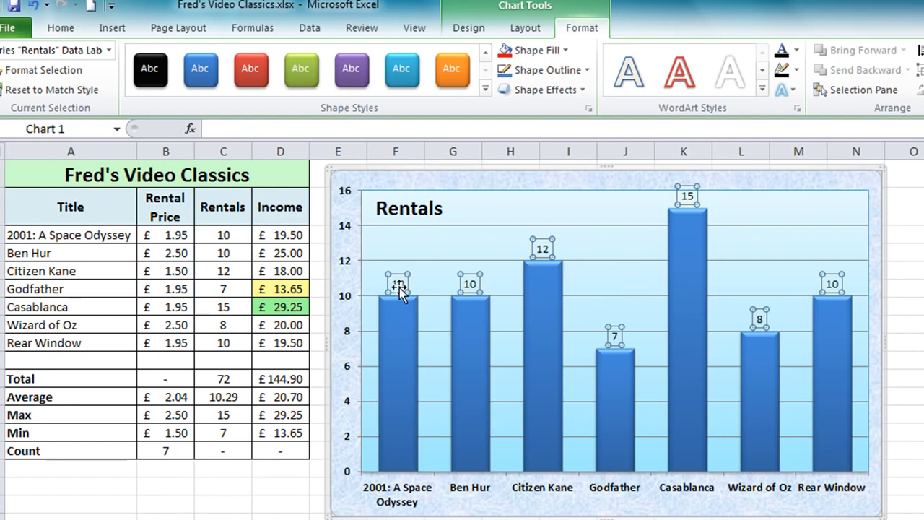
click(397, 284)
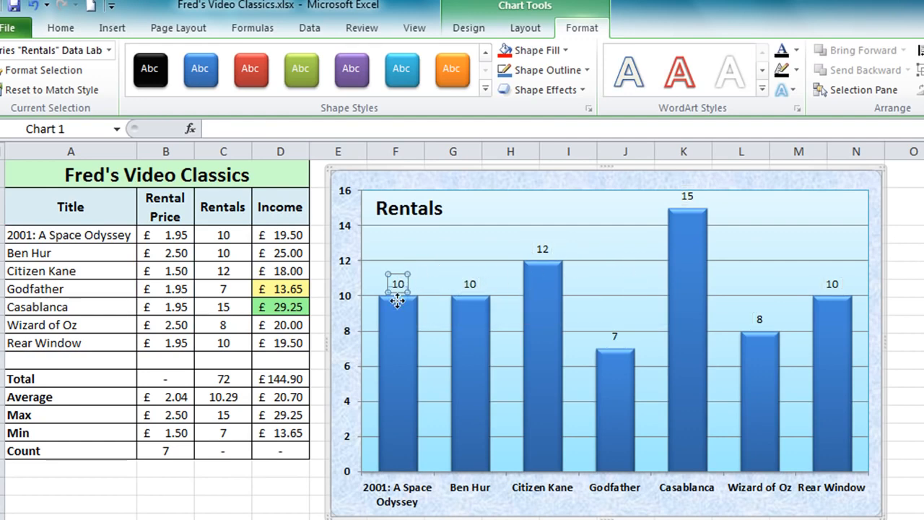
drag(397, 285, 396, 312)
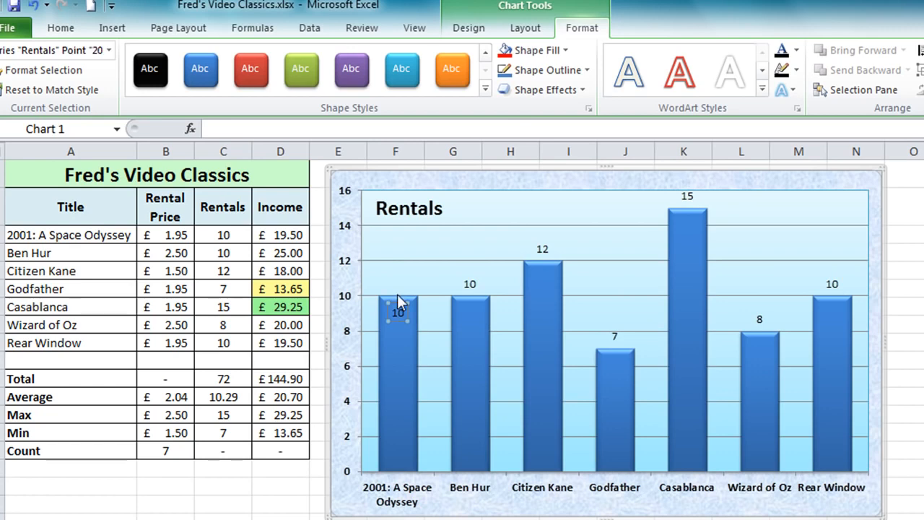
click(465, 284)
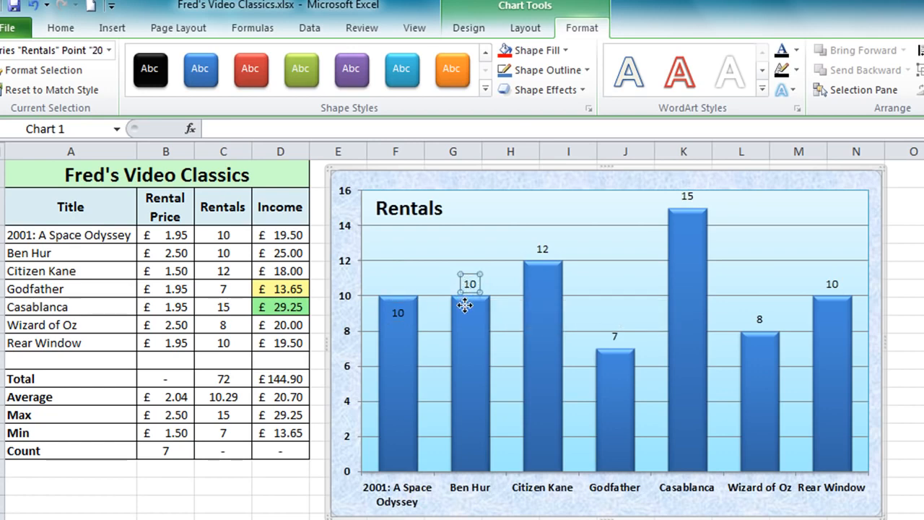
drag(465, 284, 465, 316)
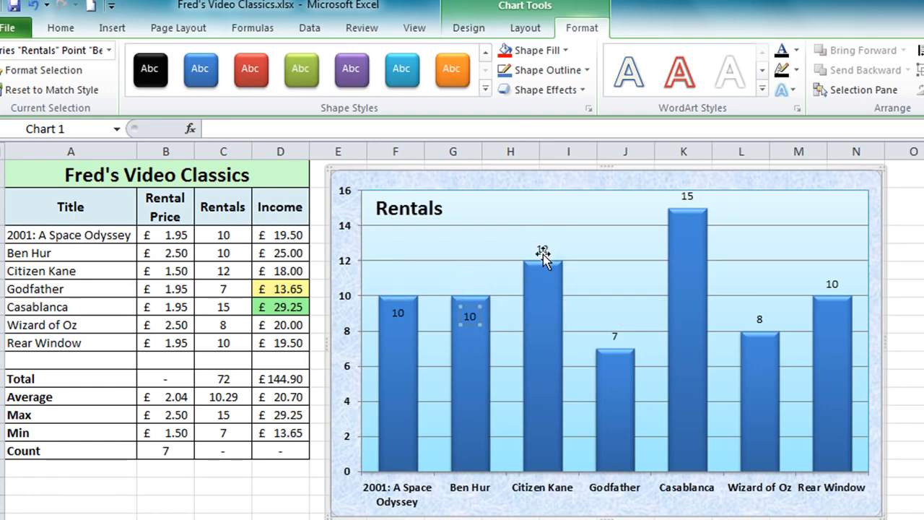
click(542, 249)
drag(542, 283, 544, 285)
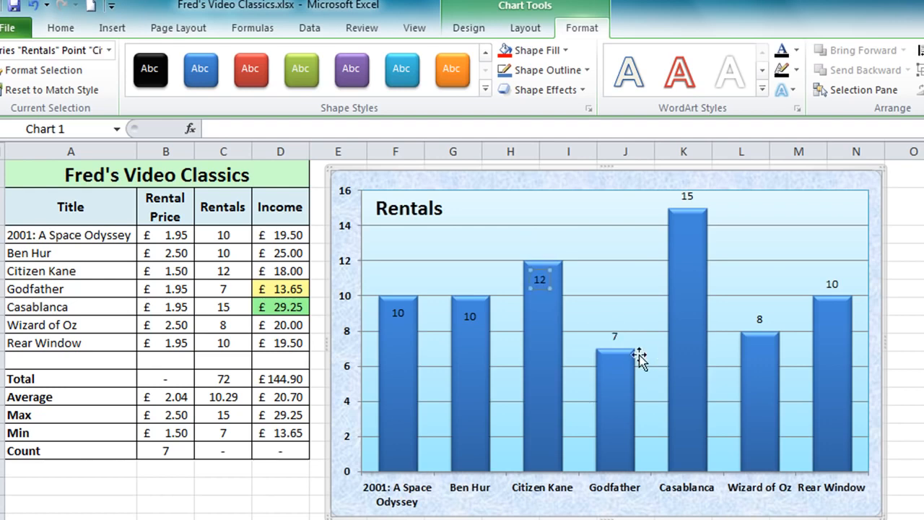
drag(614, 333, 614, 369)
click(679, 201)
drag(686, 198, 691, 235)
drag(759, 320, 758, 348)
drag(833, 284, 832, 309)
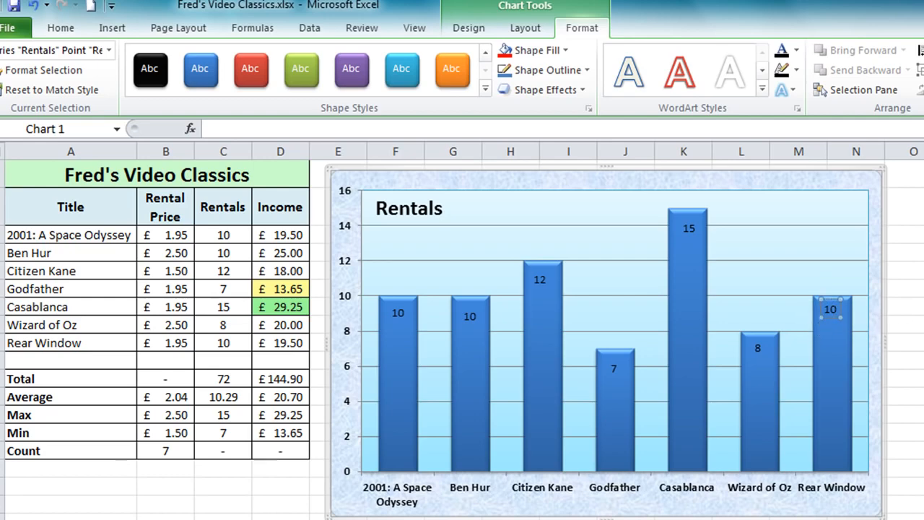
- Colour the text of all Rentals data labels yellow and fill the label boxes red
click(800, 241)
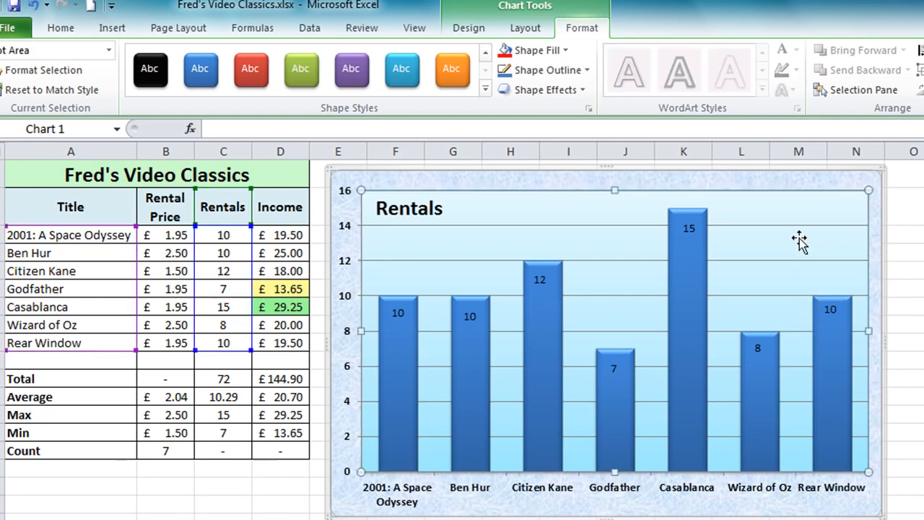
click(831, 304)
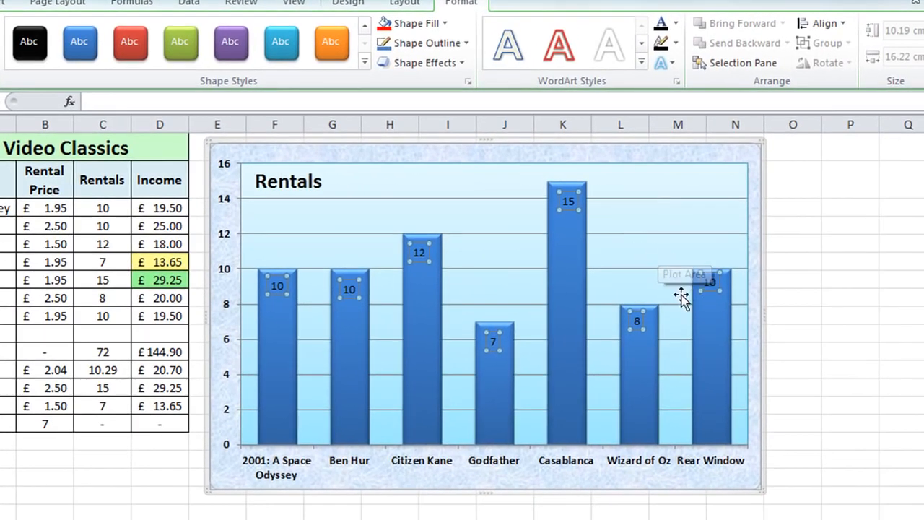
right_click(709, 286)
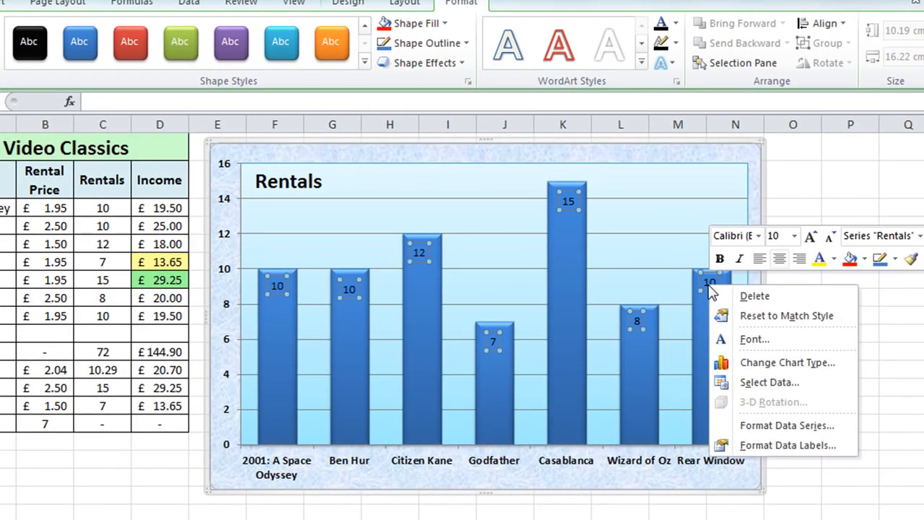
click(833, 259)
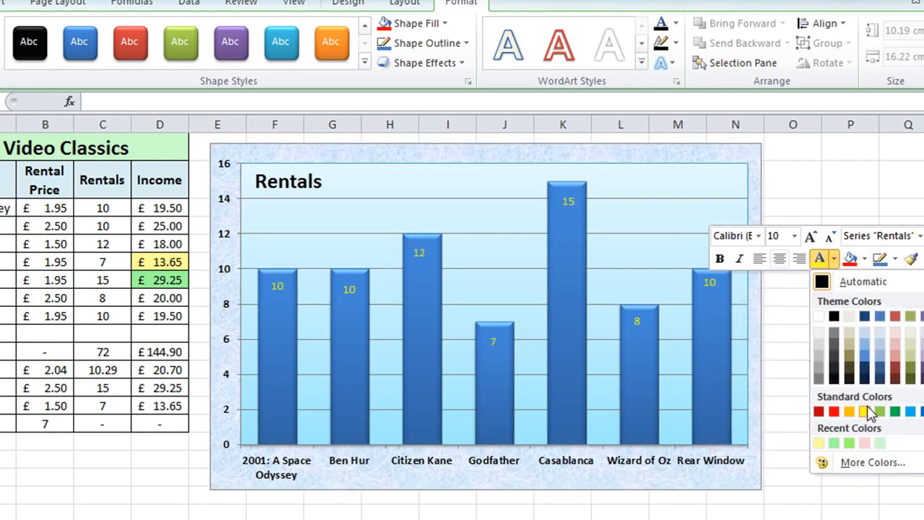
click(869, 413)
click(866, 259)
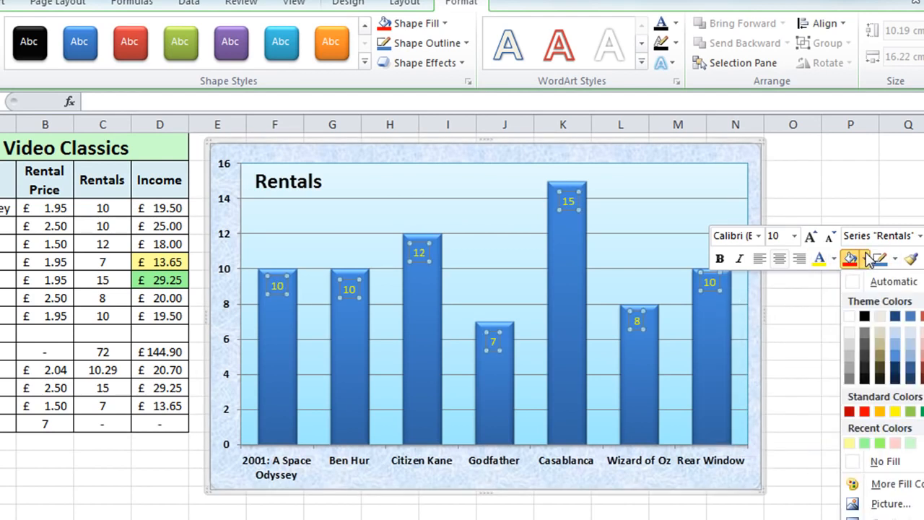
click(869, 409)
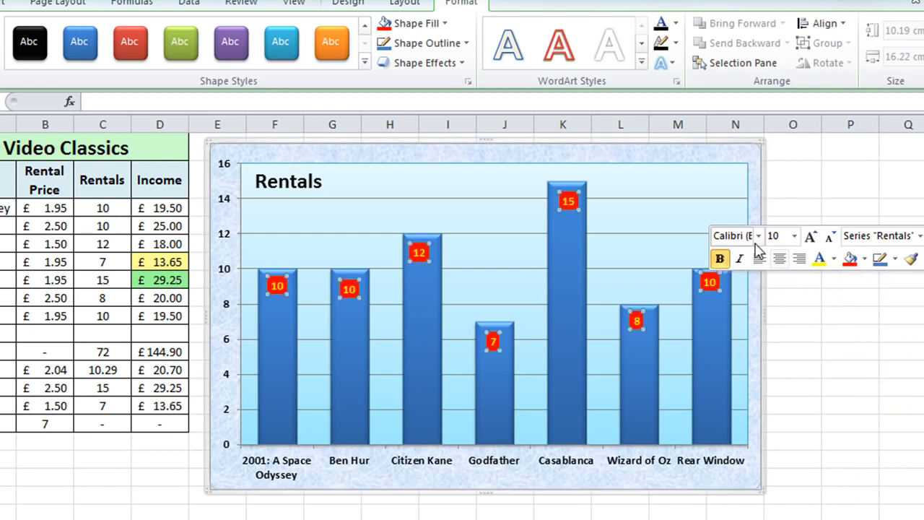
- Make the Rentals data labels bold and set their font size to 11
click(794, 236)
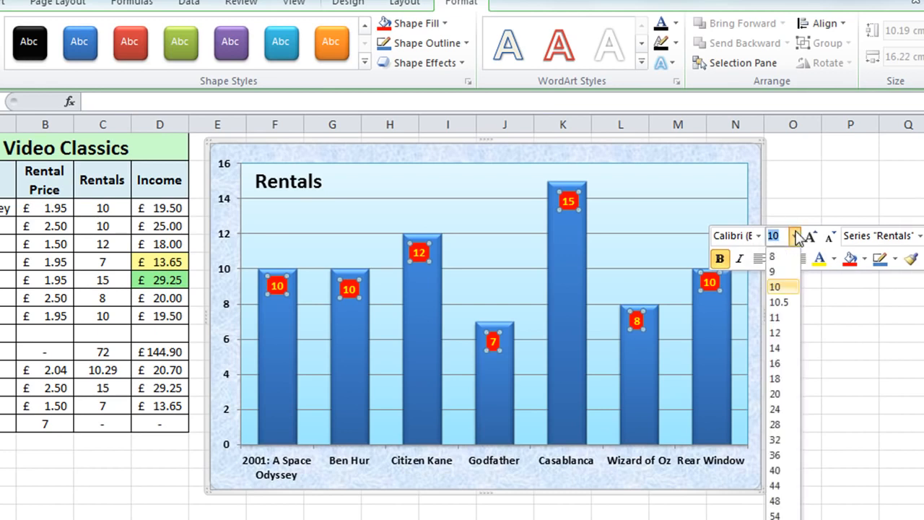
click(776, 319)
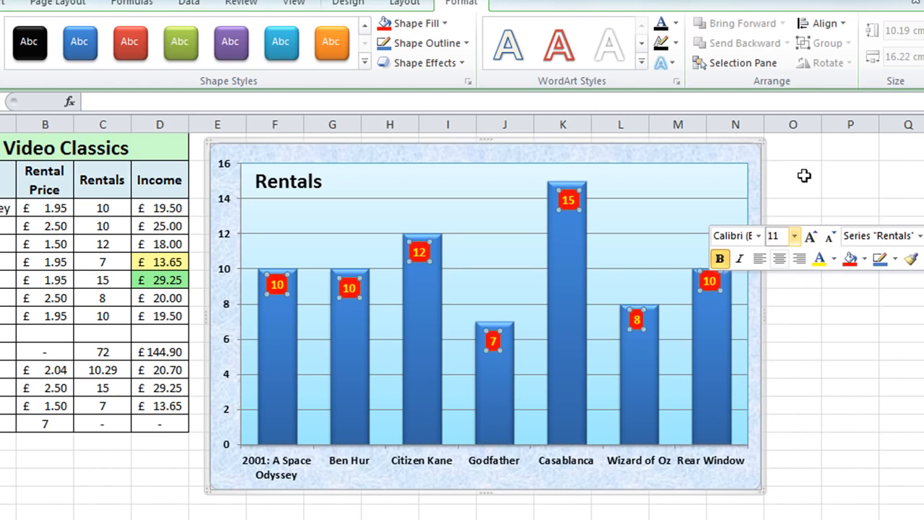
click(804, 175)
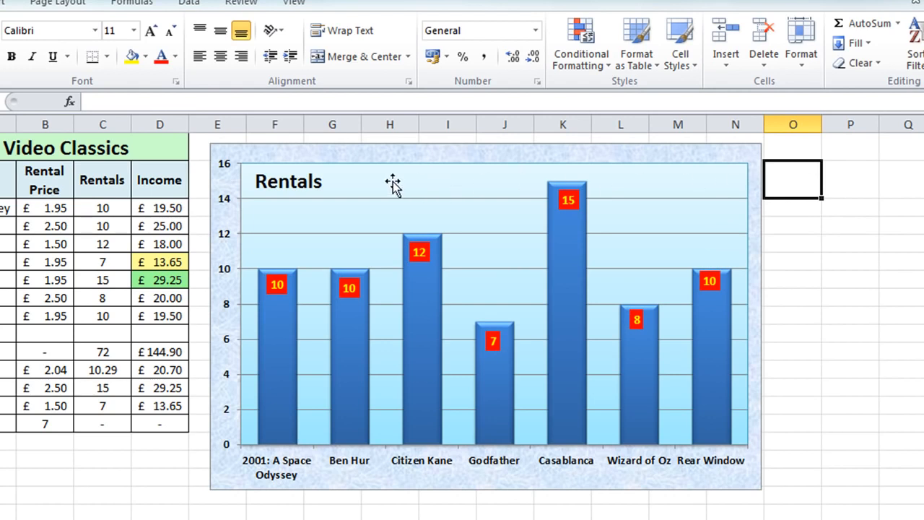
- Apply the blue-outlined WordArt style to the Rentals chart title and set its font size to 24
click(302, 181)
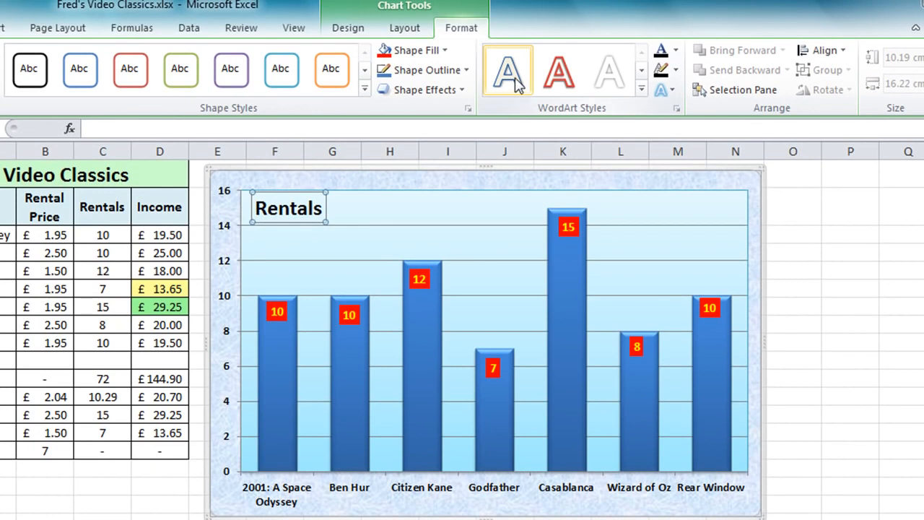
click(515, 81)
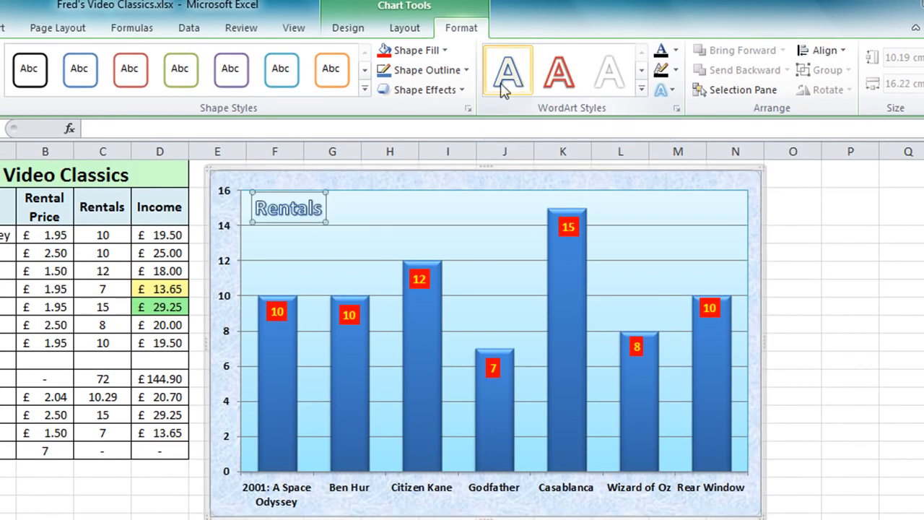
double_click(288, 214)
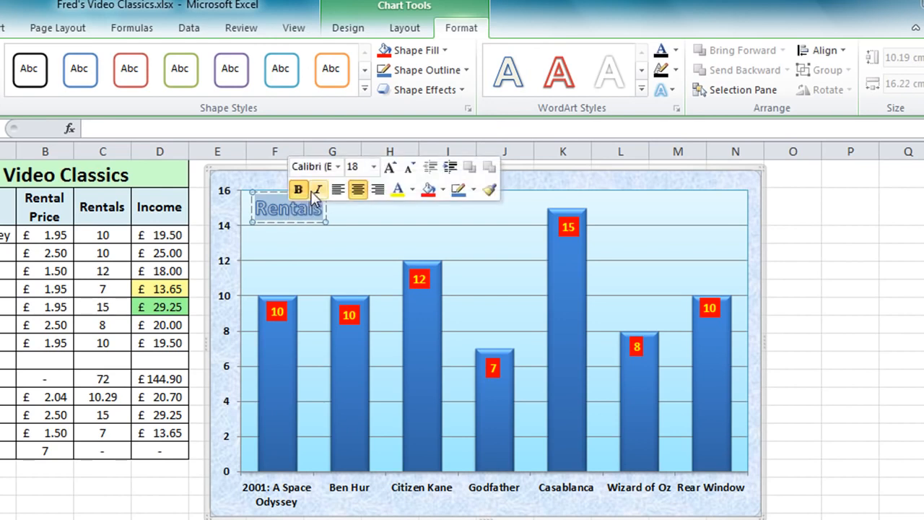
click(373, 167)
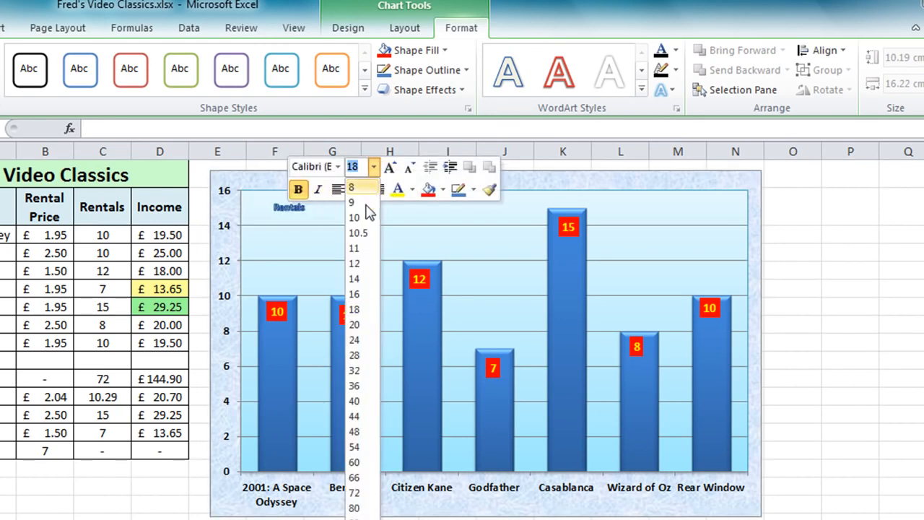
click(356, 340)
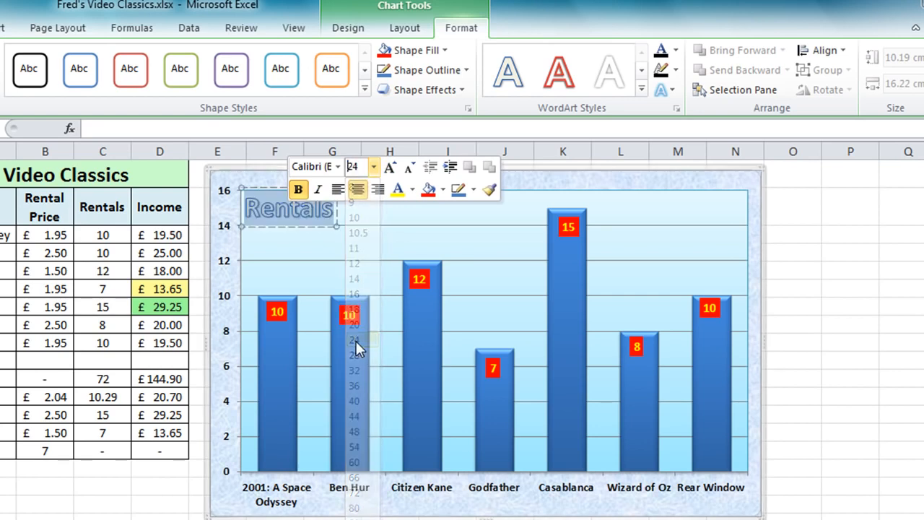
click(796, 274)
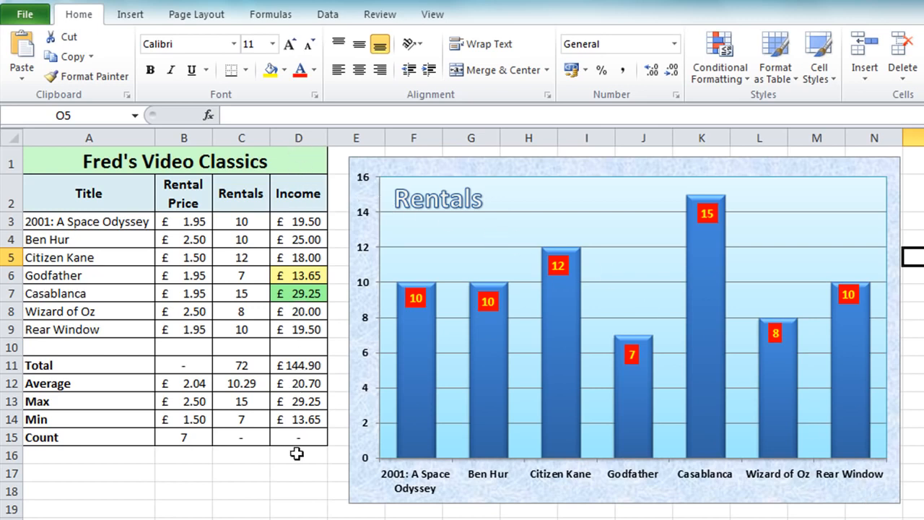
- Move the chart up against the table at cell E1 and shrink it from its lower corner to end near column M, row 16
drag(637, 493, 618, 484)
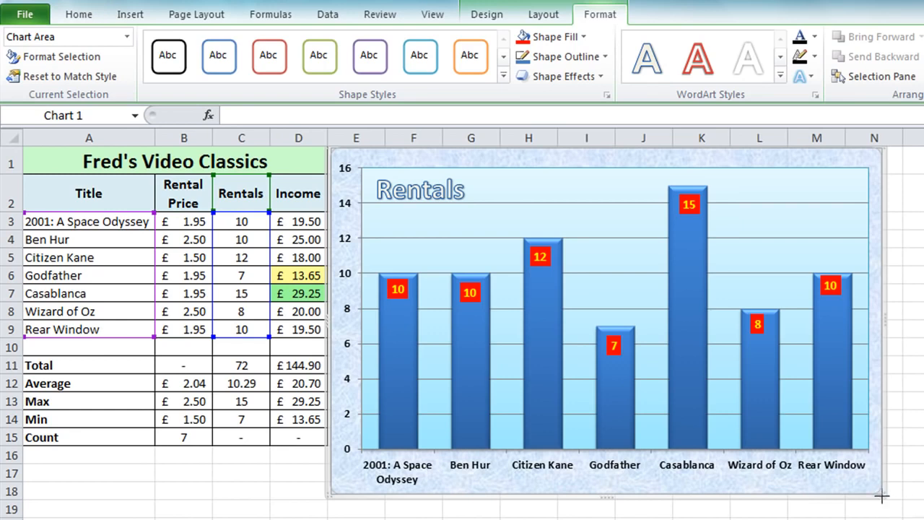
drag(882, 495, 810, 405)
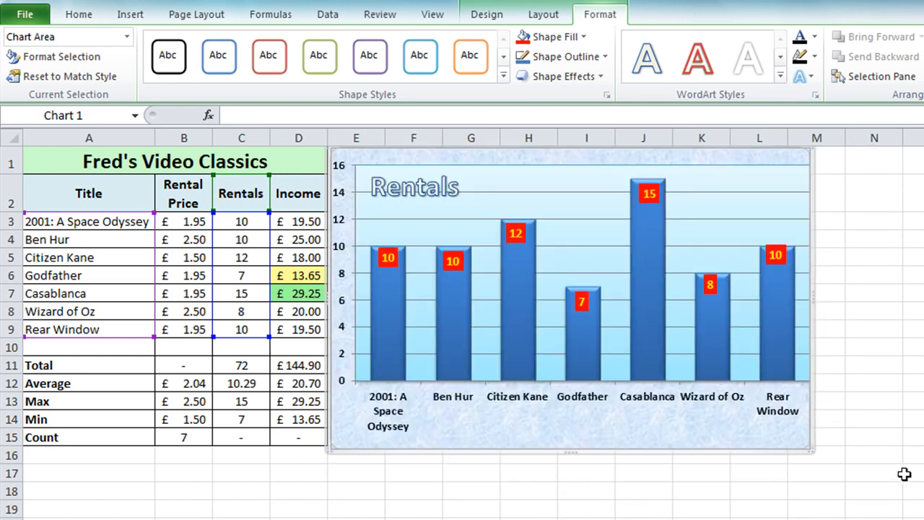
click(895, 398)
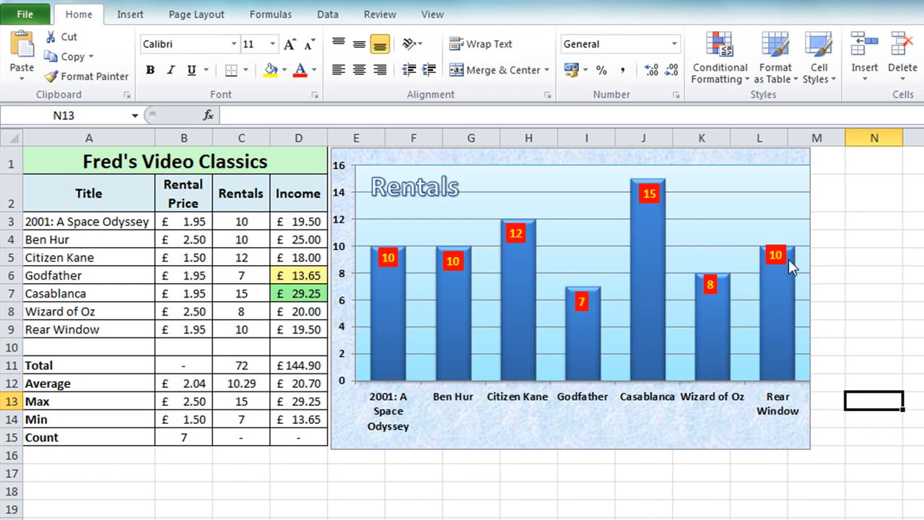
- Move the Rear Window data label down so it sits just inside the top of its column
mouse_move(764, 266)
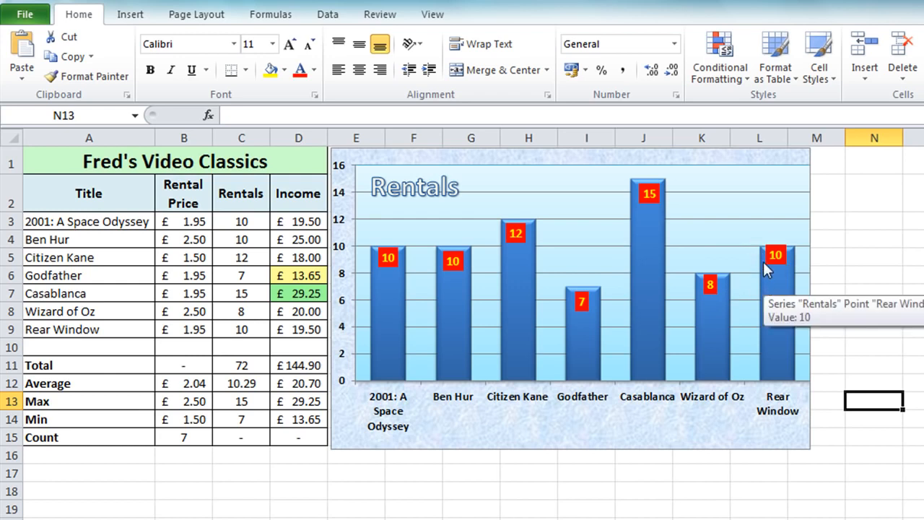
click(780, 253)
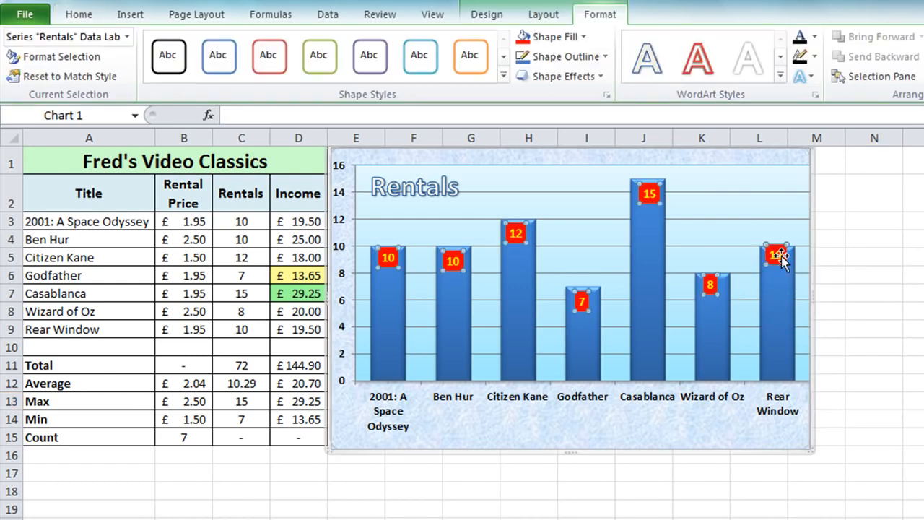
click(778, 255)
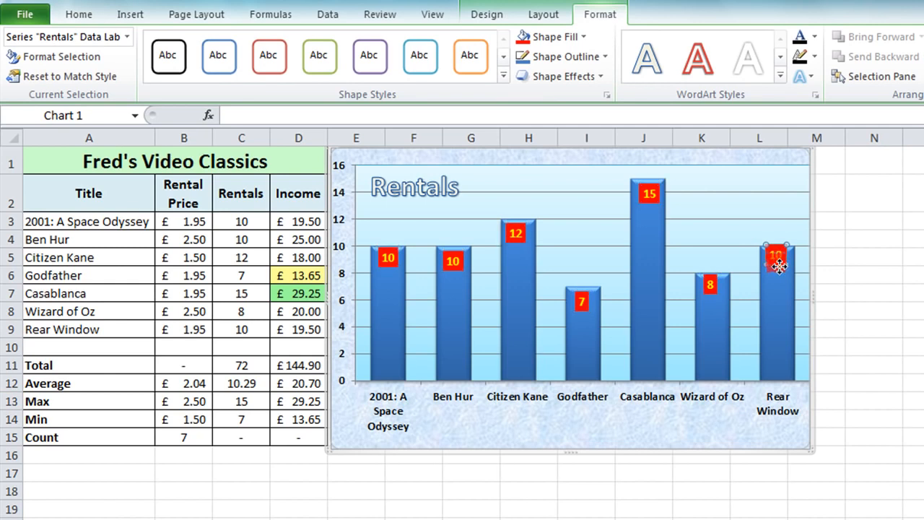
click(777, 260)
click(894, 265)
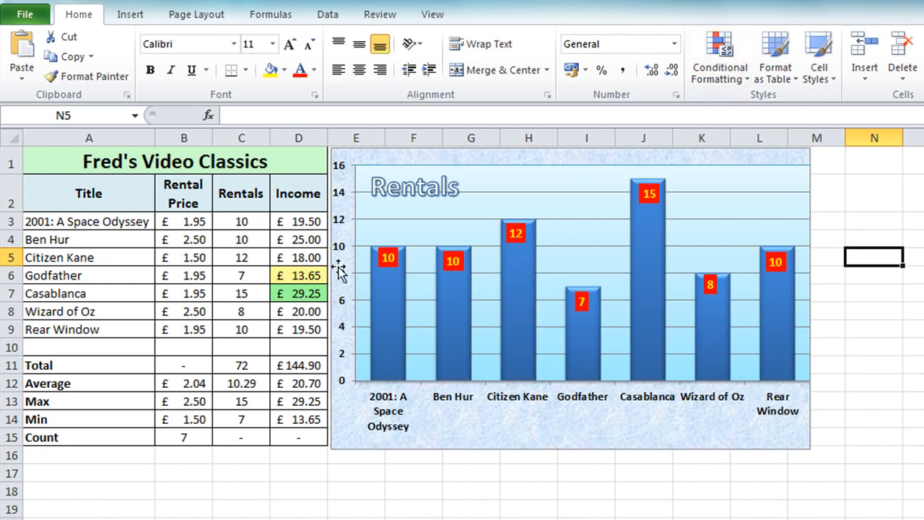
- Insert a second, default column chart from the Title and Rentals data in A2:A9 and C2:C9
drag(99, 200, 97, 331)
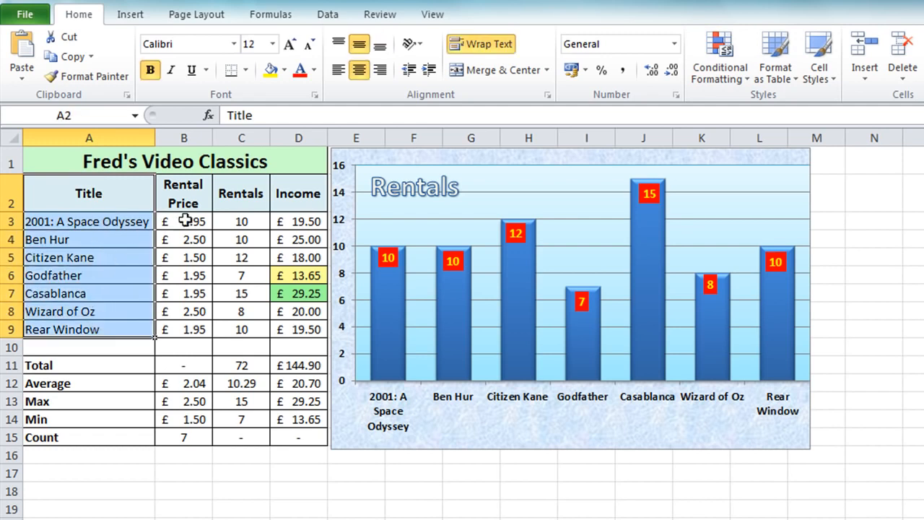
drag(248, 191, 245, 330)
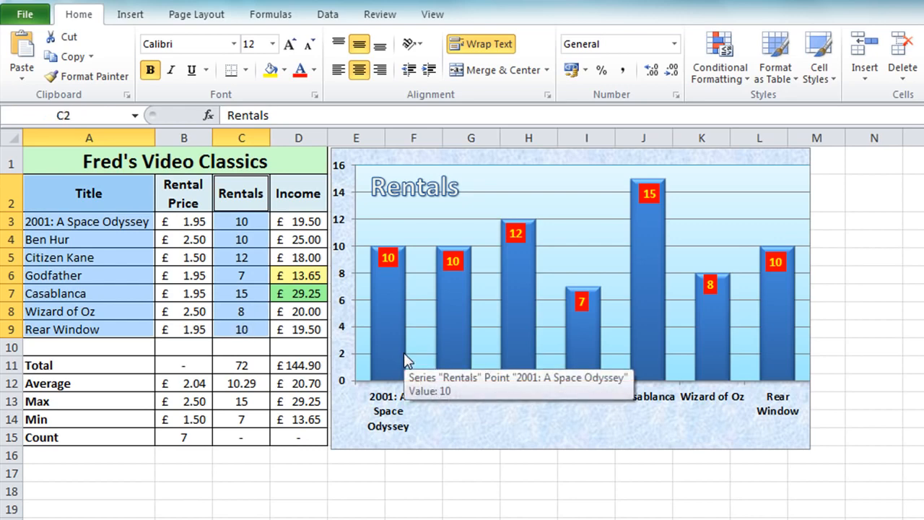
key(alt+F1)
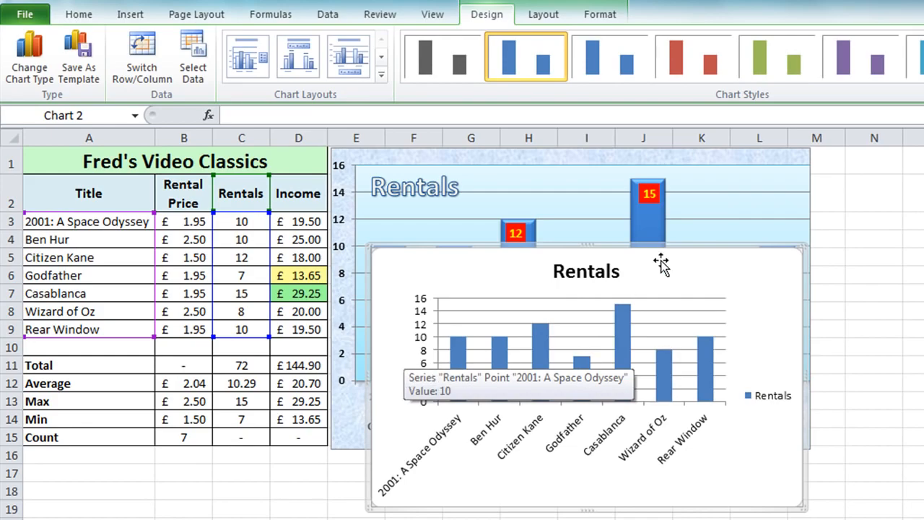
- Move the plain new Rentals chart off the formatted one, then delete it and select title cell A1
drag(669, 260, 923, 276)
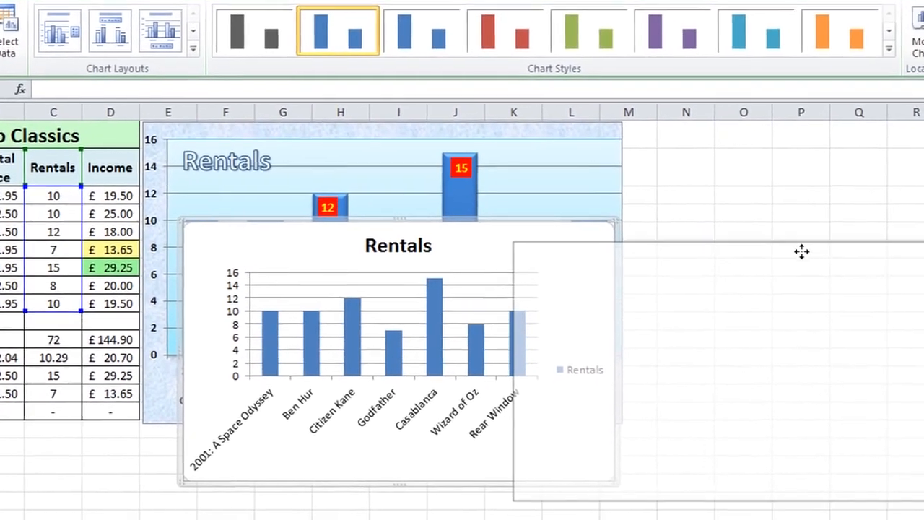
drag(801, 251, 769, 163)
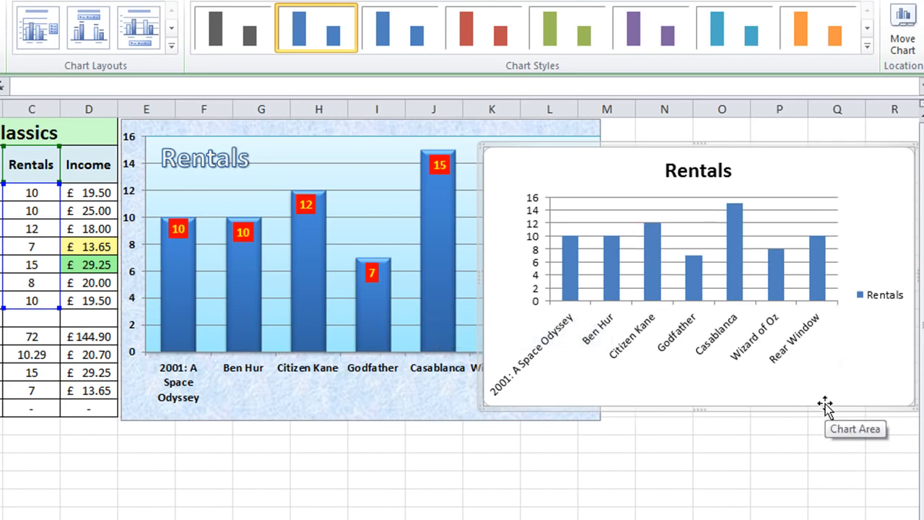
key(Delete)
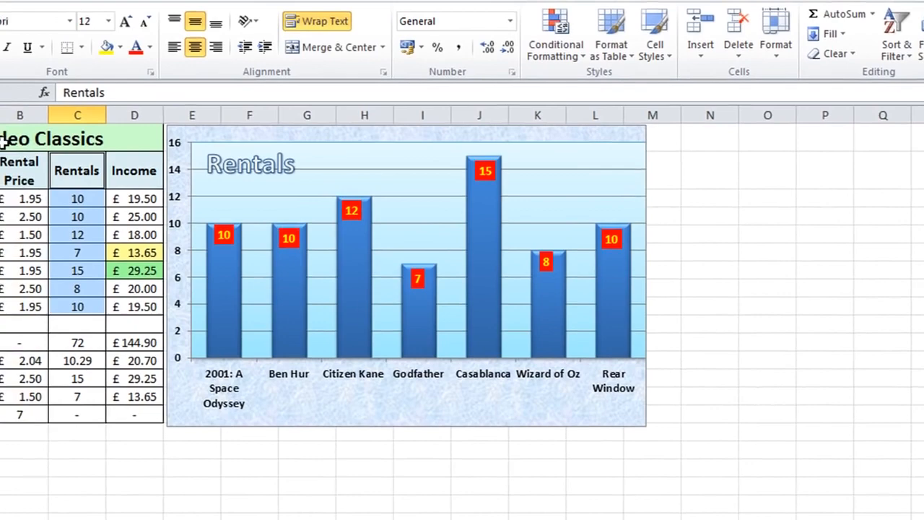
click(8, 139)
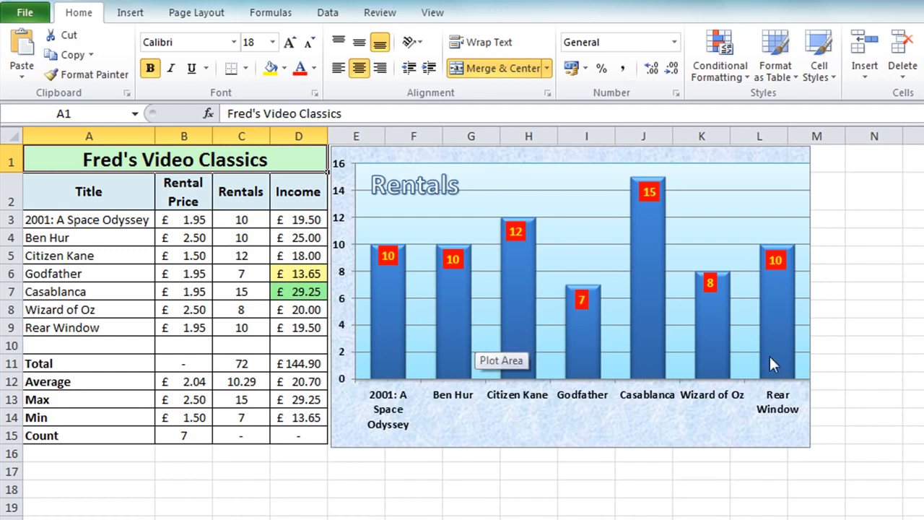
- Select the formatted chart and view its print preview on its own page, then return to the worksheet
click(560, 444)
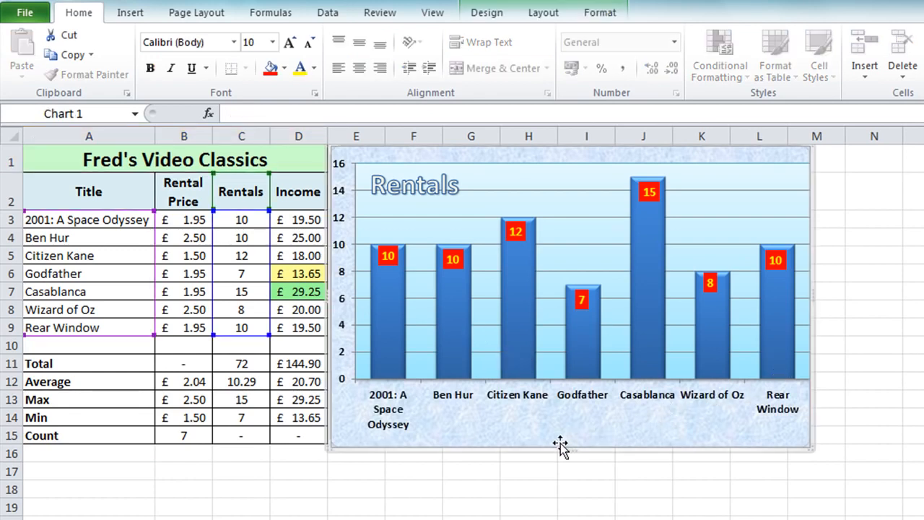
click(31, 20)
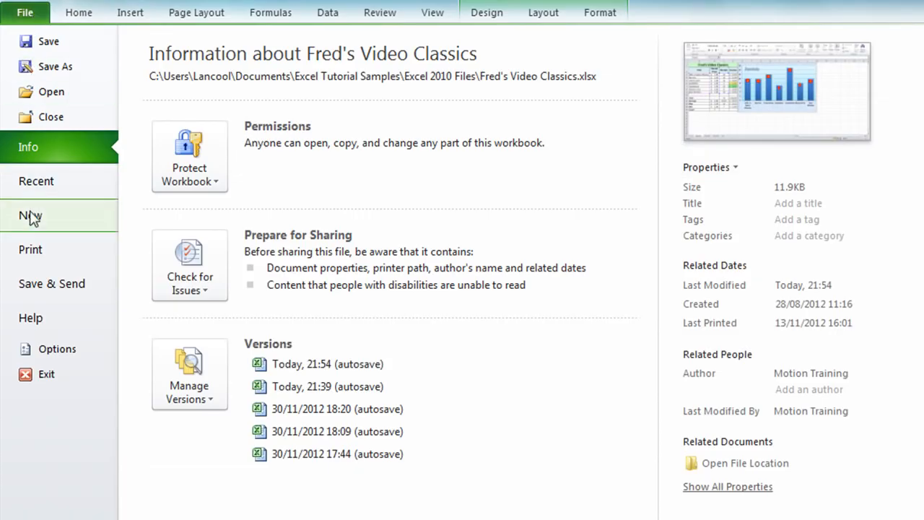
click(33, 248)
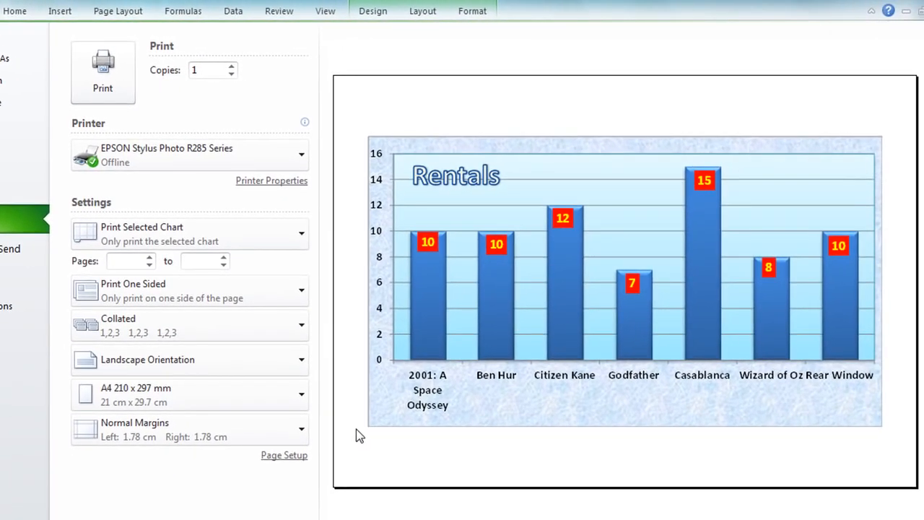
key(Escape)
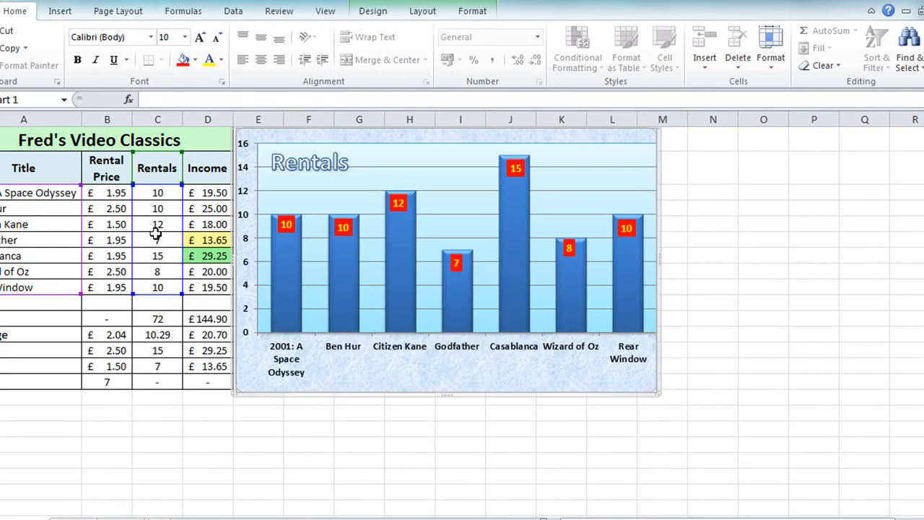
- Deselect the chart by selecting title cell A1, and view the print preview of the whole worksheet
click(97, 143)
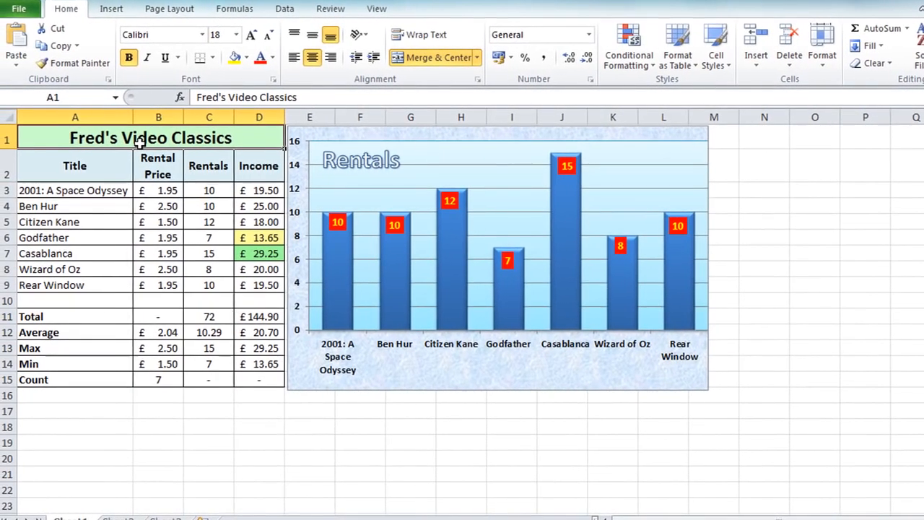
click(20, 8)
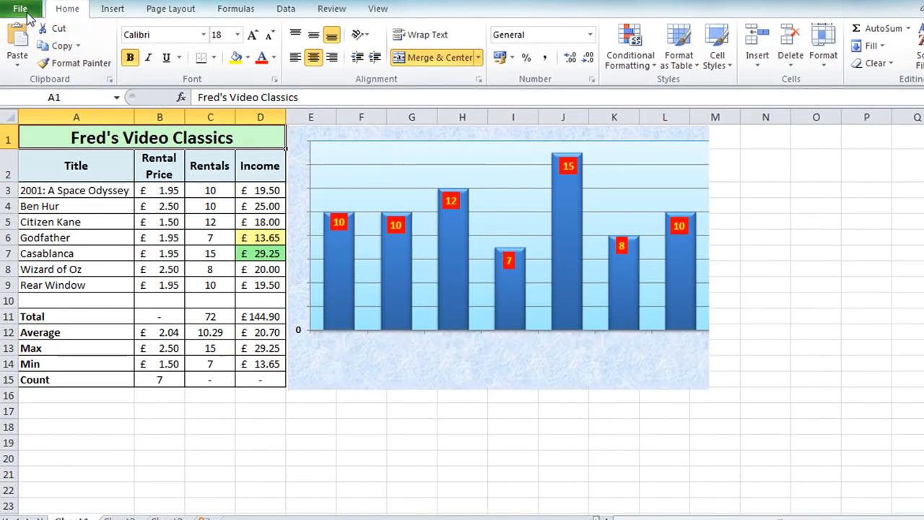
click(26, 217)
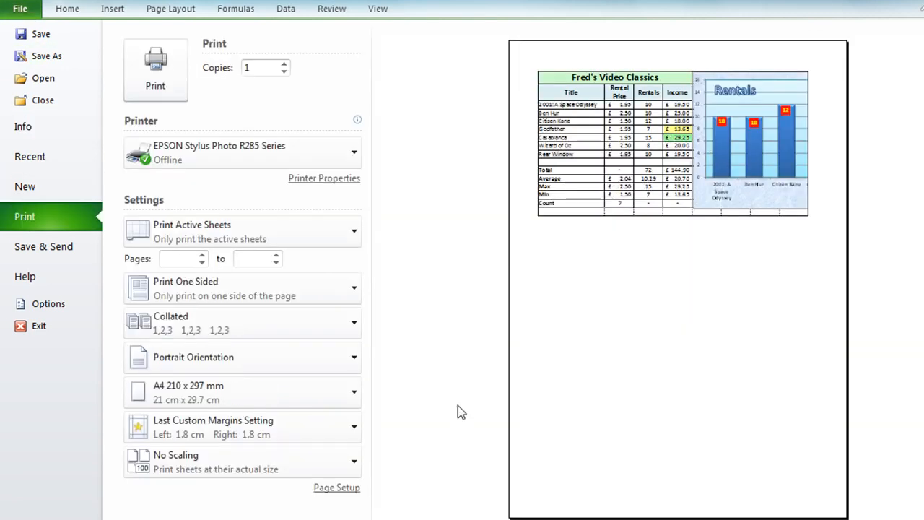
- In the page setup, choose landscape orientation and scale the printout to fit 1 page wide by 1 tall
click(339, 488)
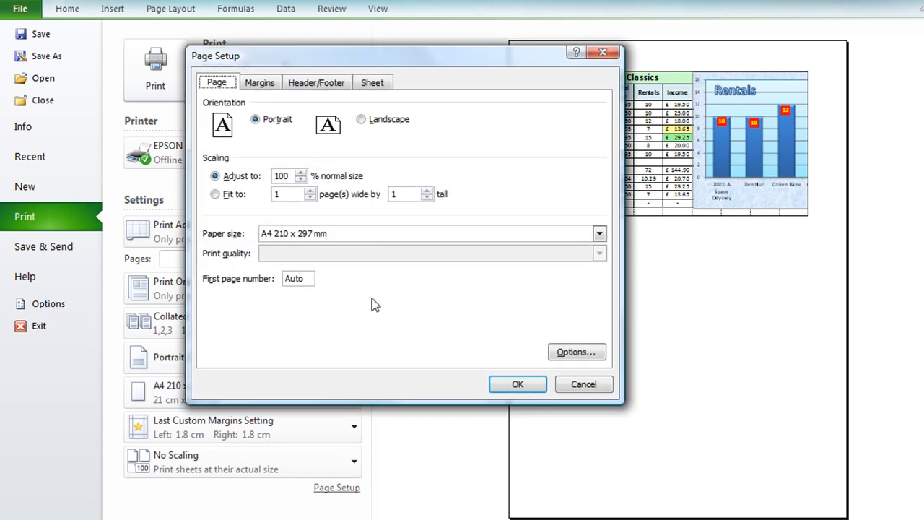
click(377, 124)
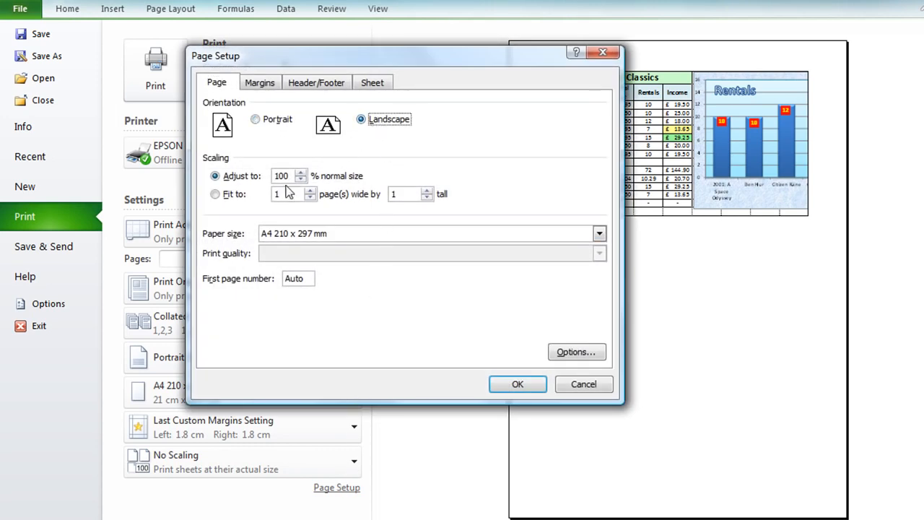
click(229, 200)
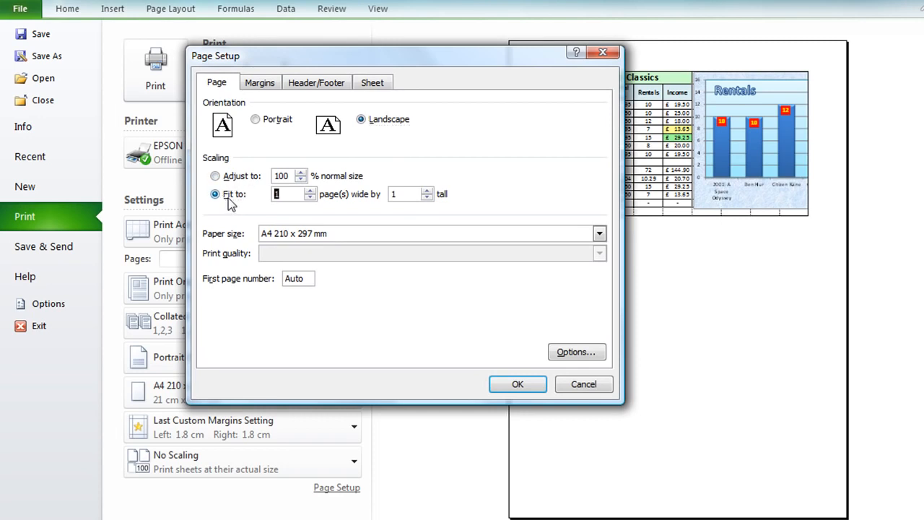
- Turn off gridline printing, apply the page setup, and return from the print preview to the worksheet
click(373, 83)
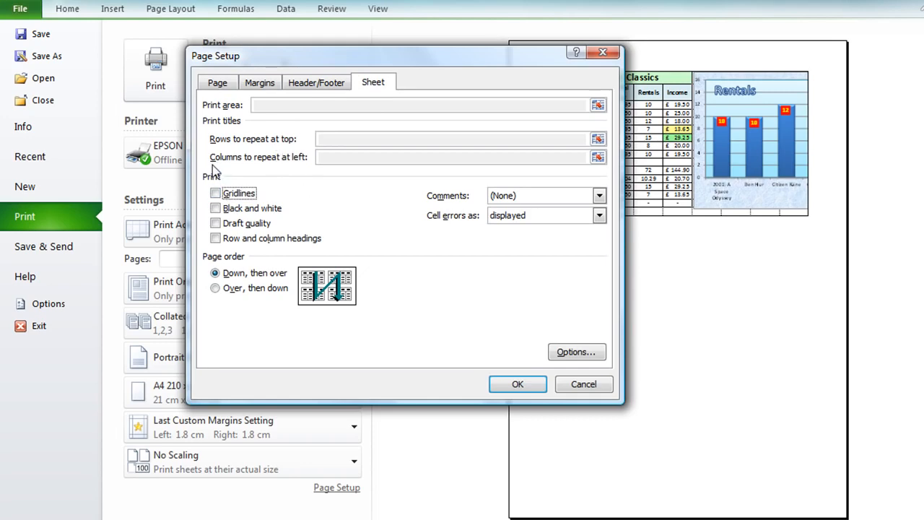
click(512, 383)
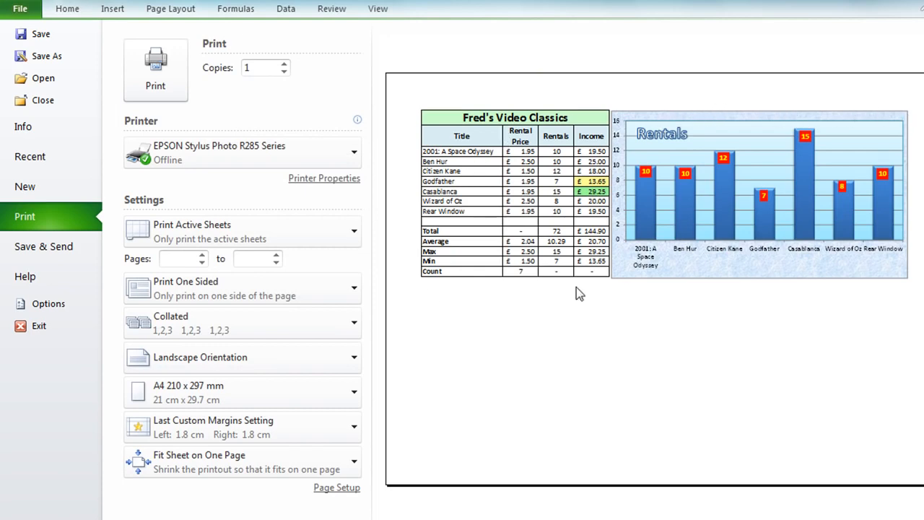
key(Escape)
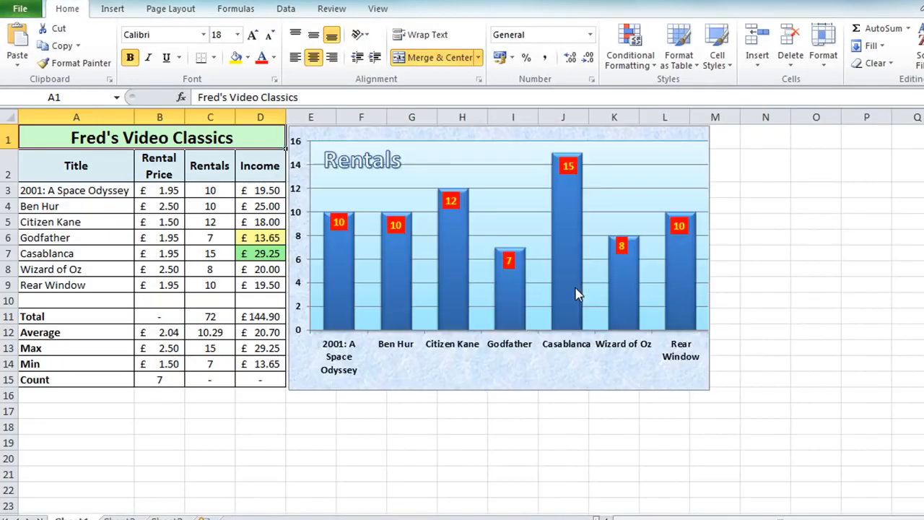